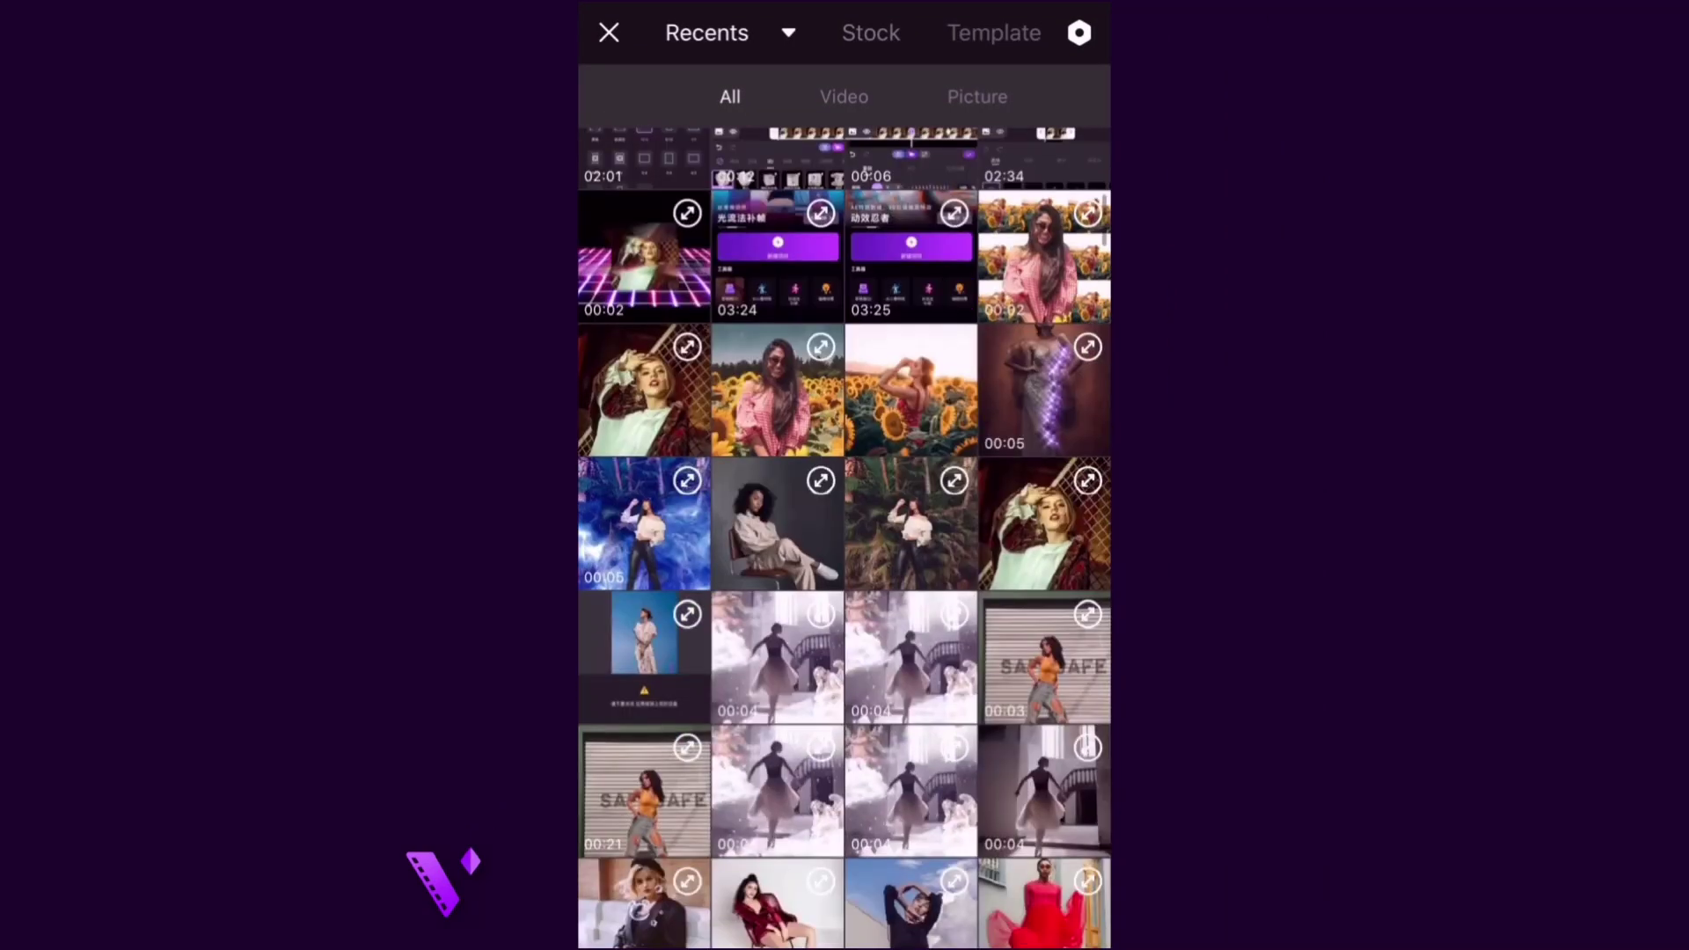
Start a project from the sunflower photo of the woman in red and select the clip past 2.00 s
click(911, 386)
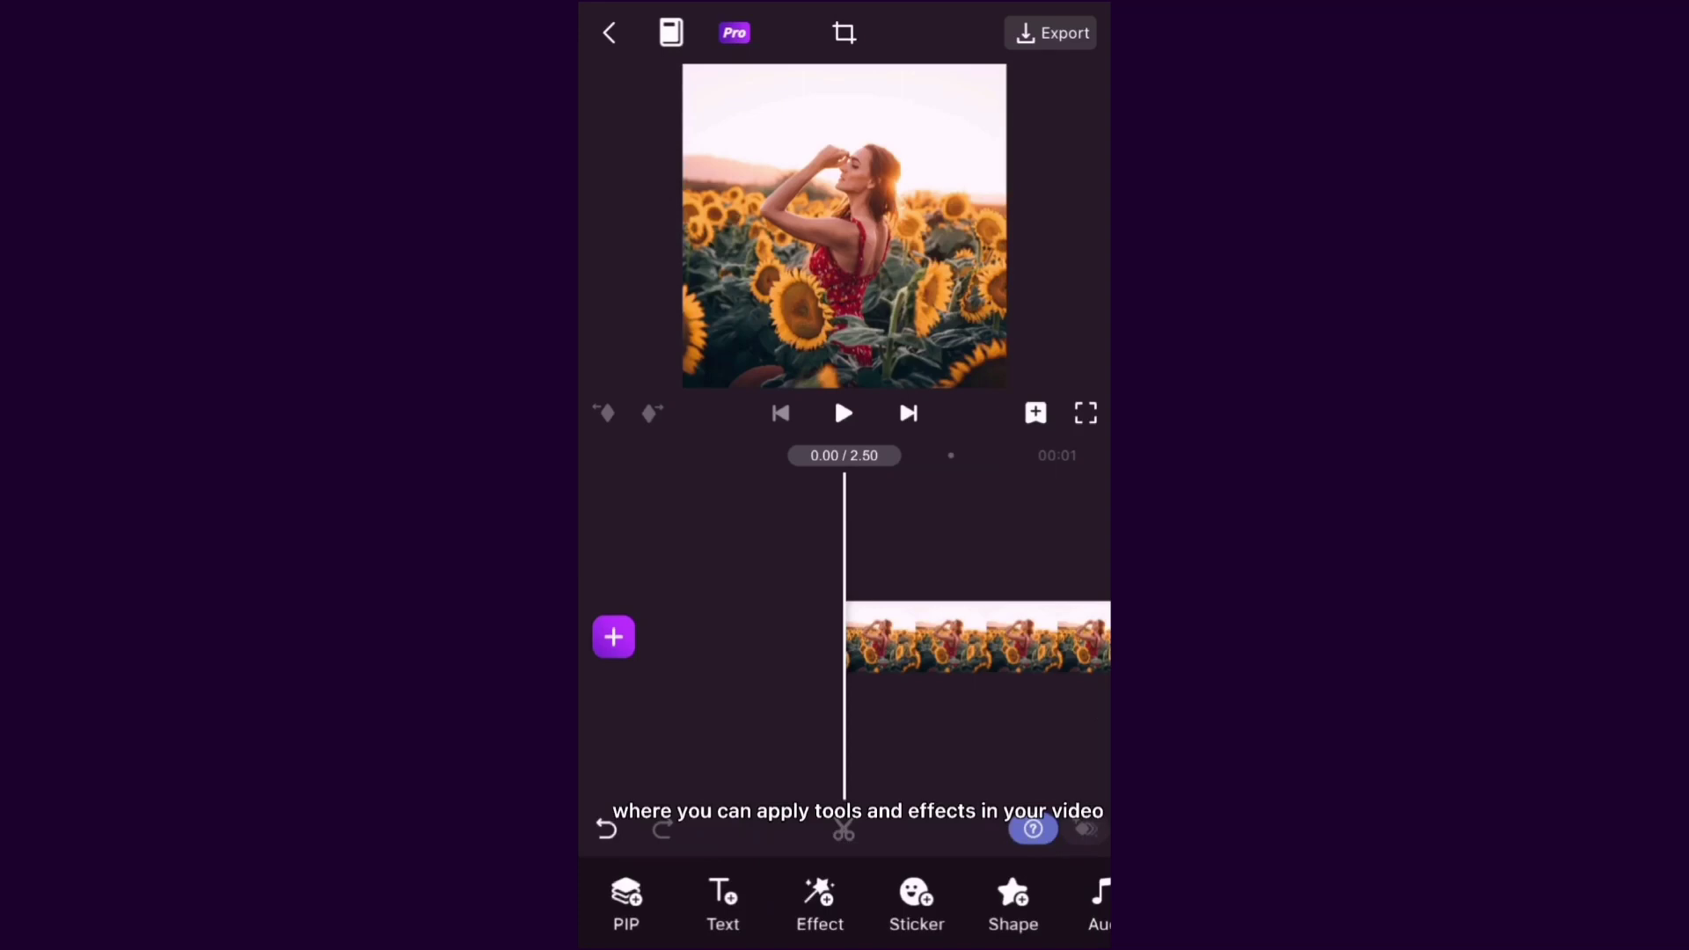
drag(924, 638, 633, 636)
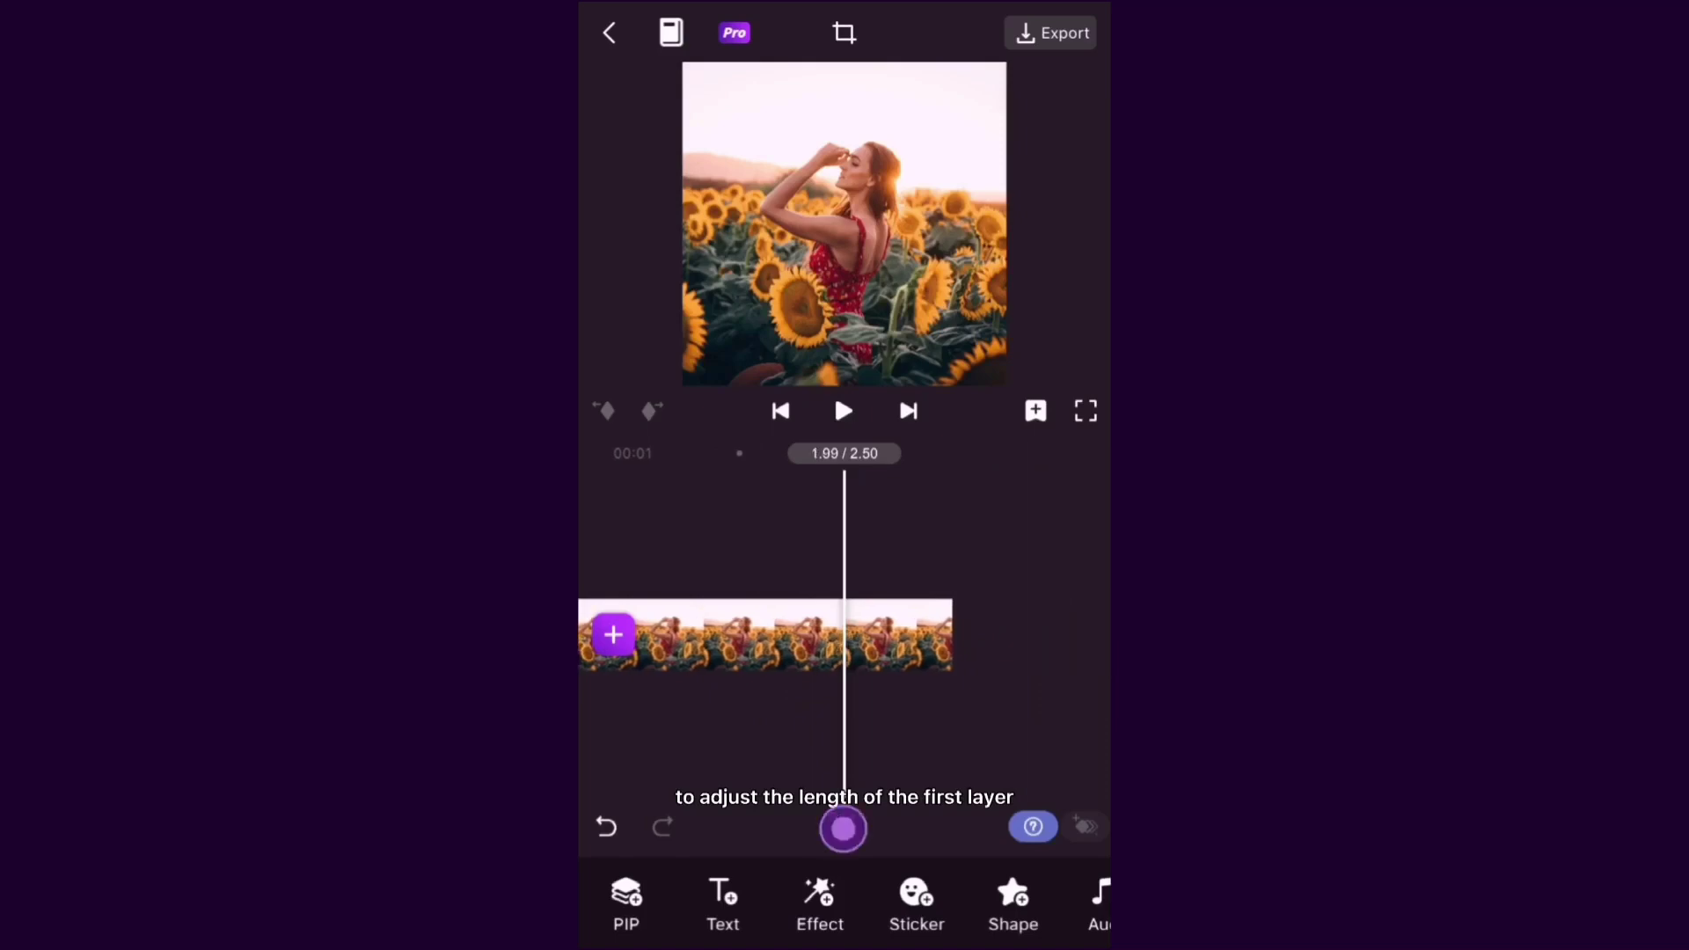
click(897, 638)
Delete the extra part, then add the checkered-top sunflower photo as a PIP overlay filling the frame
click(1030, 892)
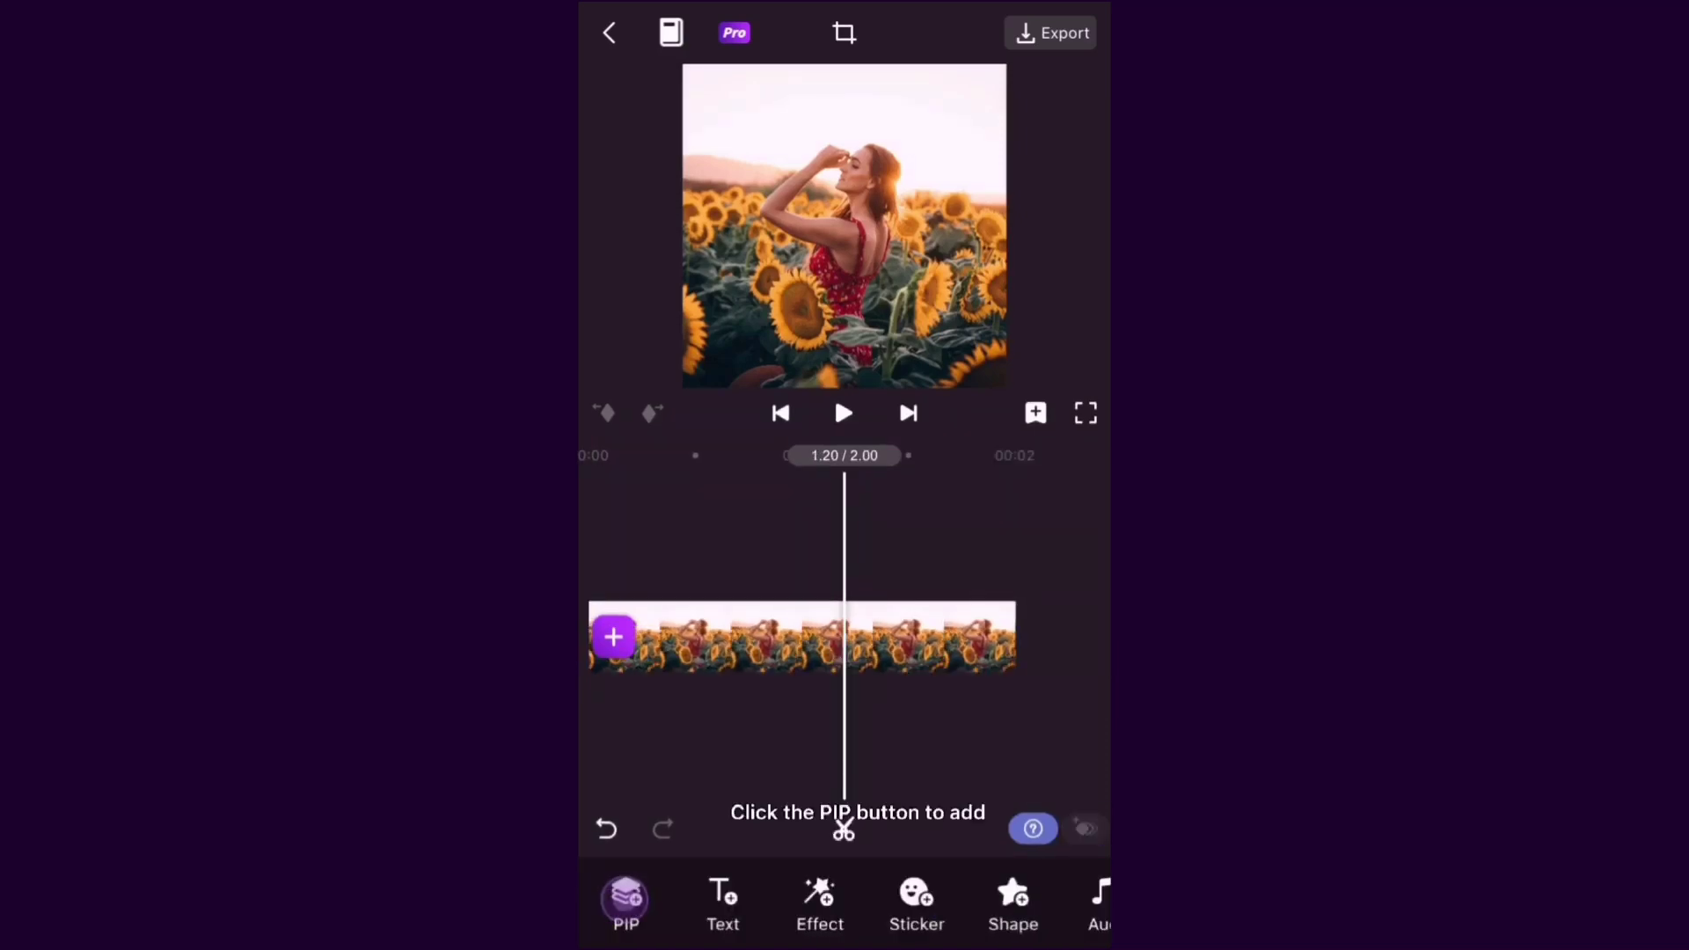
click(626, 903)
scroll(844, 527, down, 10)
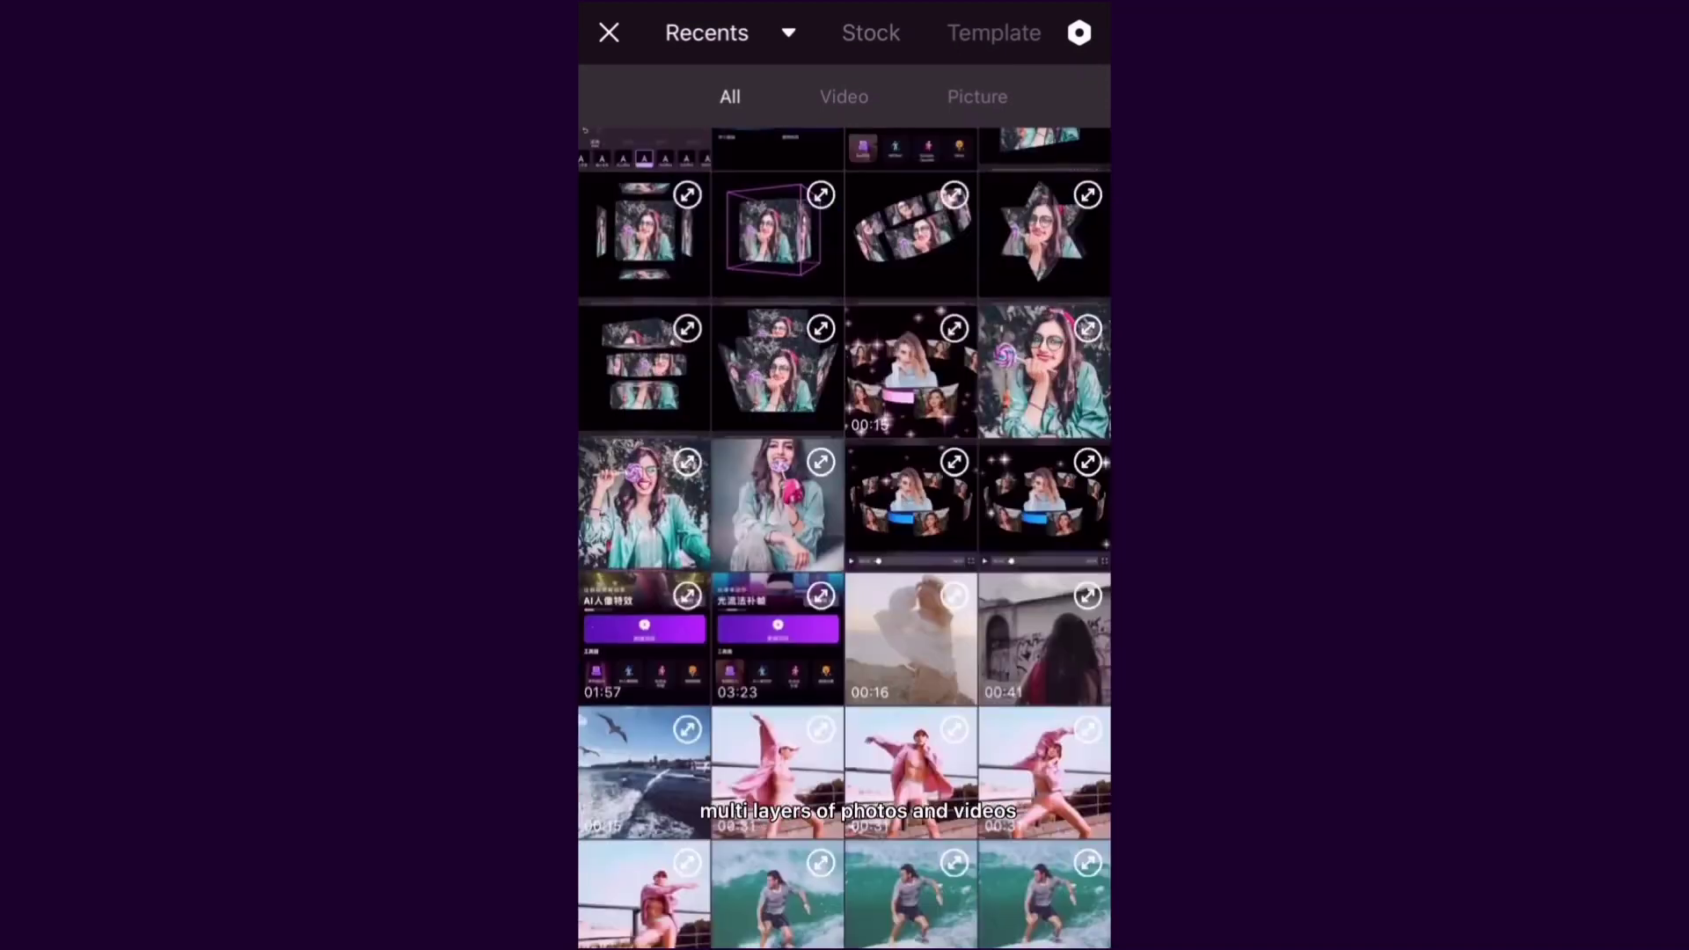
scroll(844, 538, down, 10)
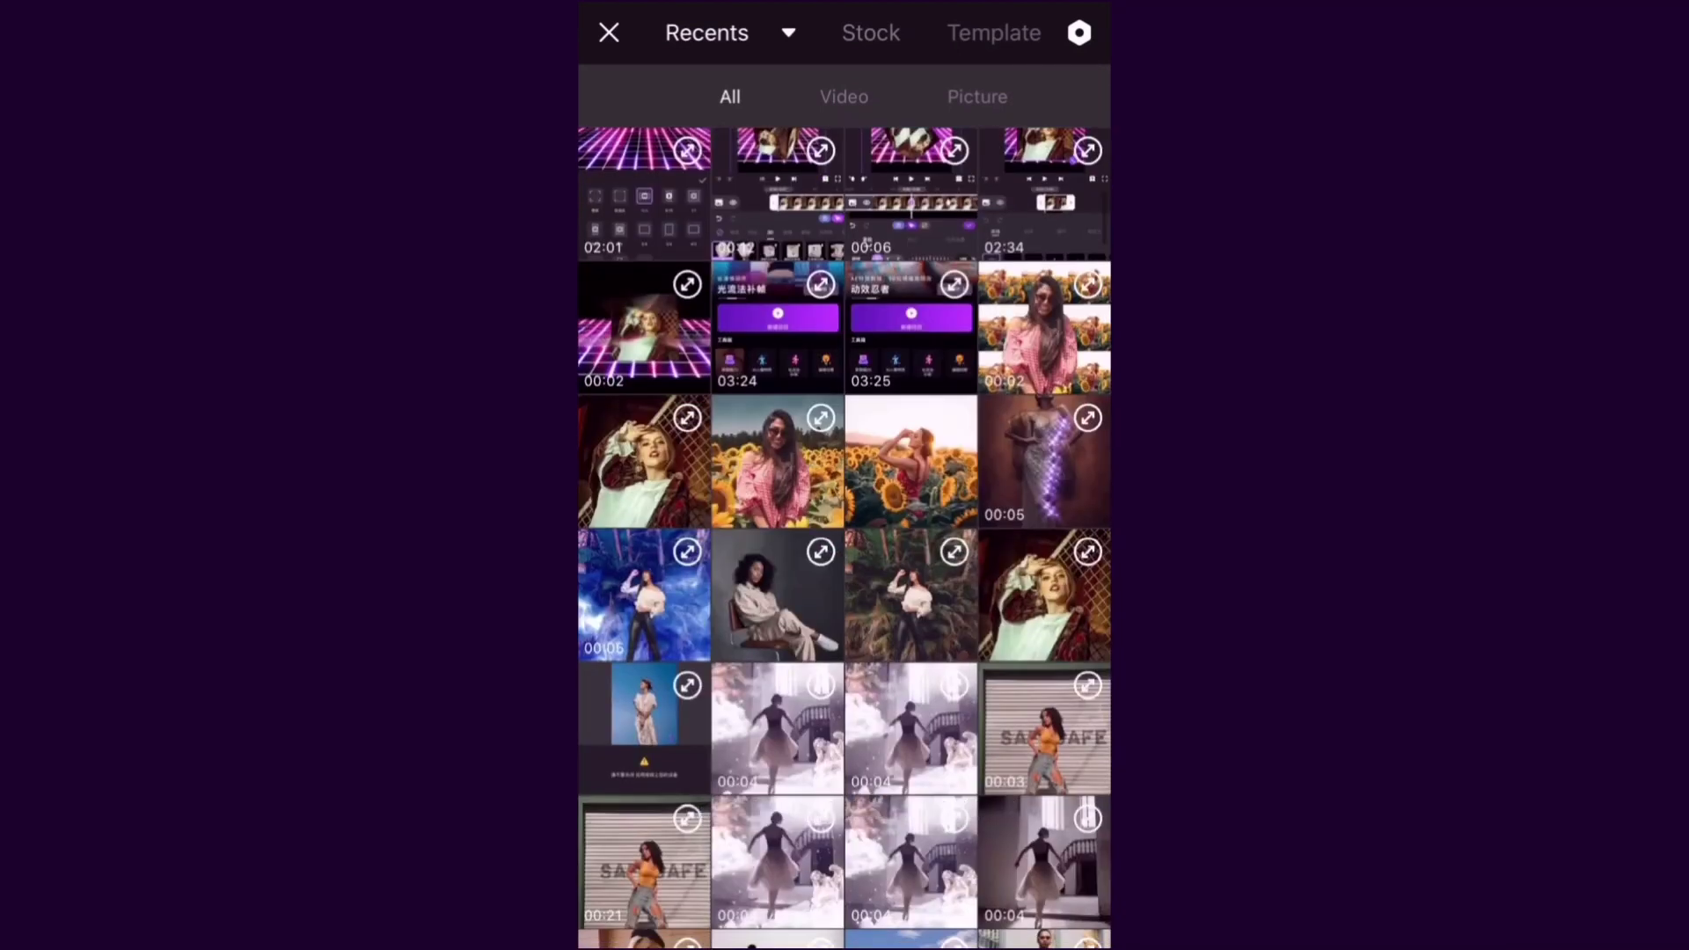
click(777, 462)
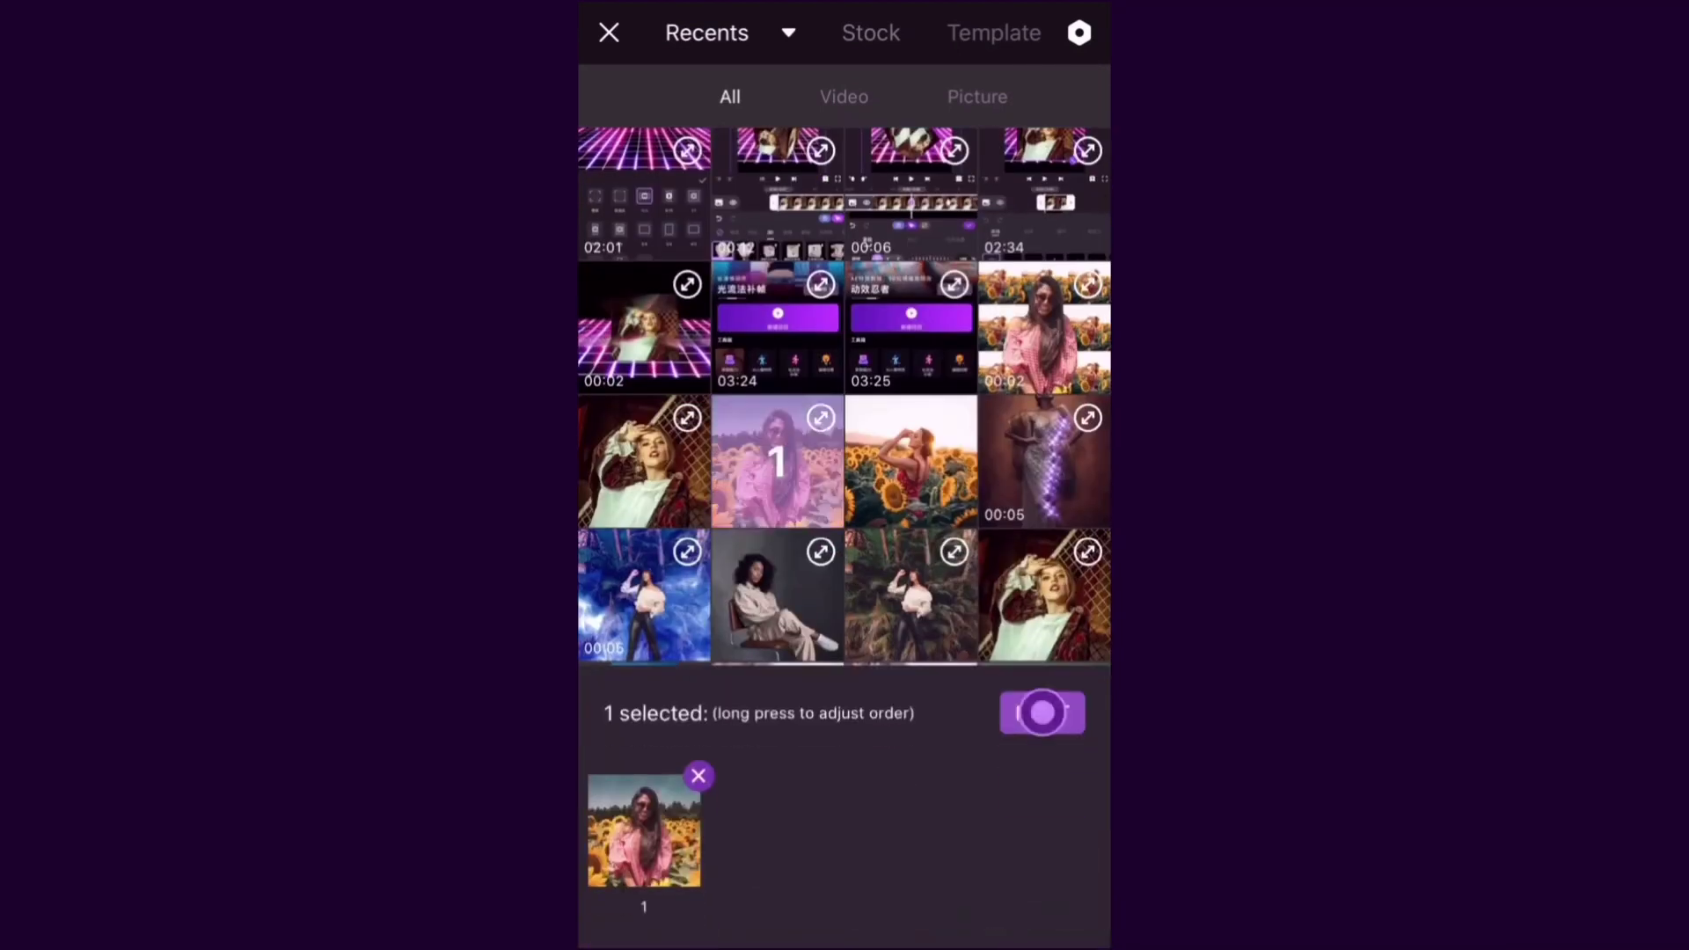
click(1043, 713)
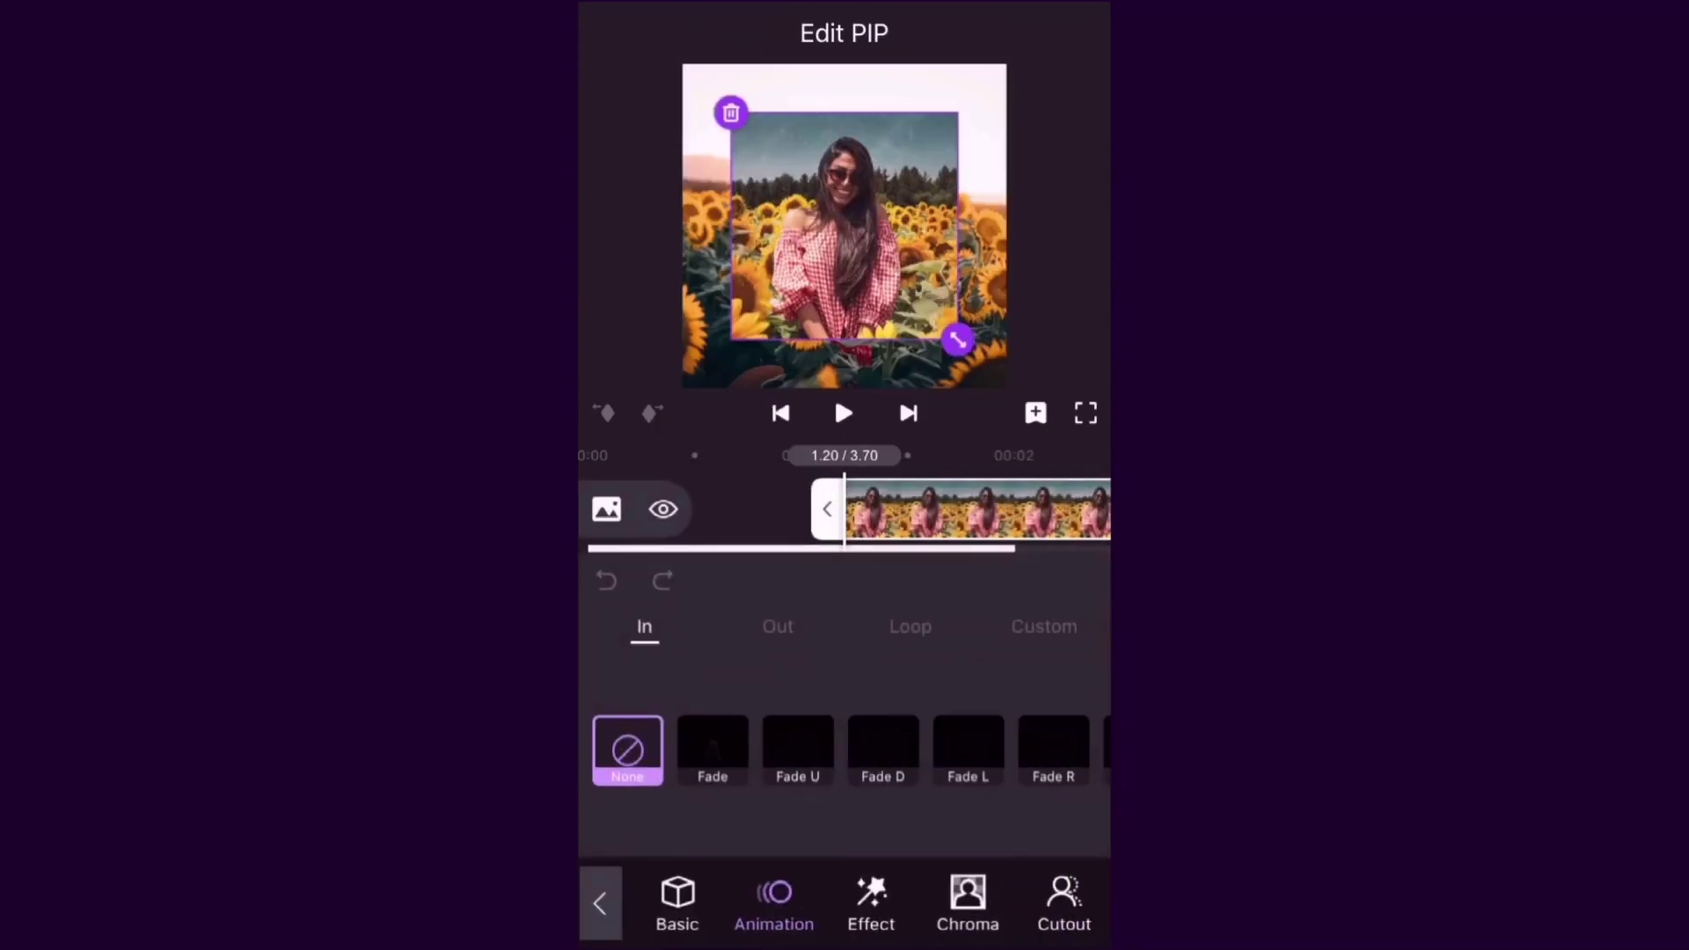
drag(912, 150, 987, 86)
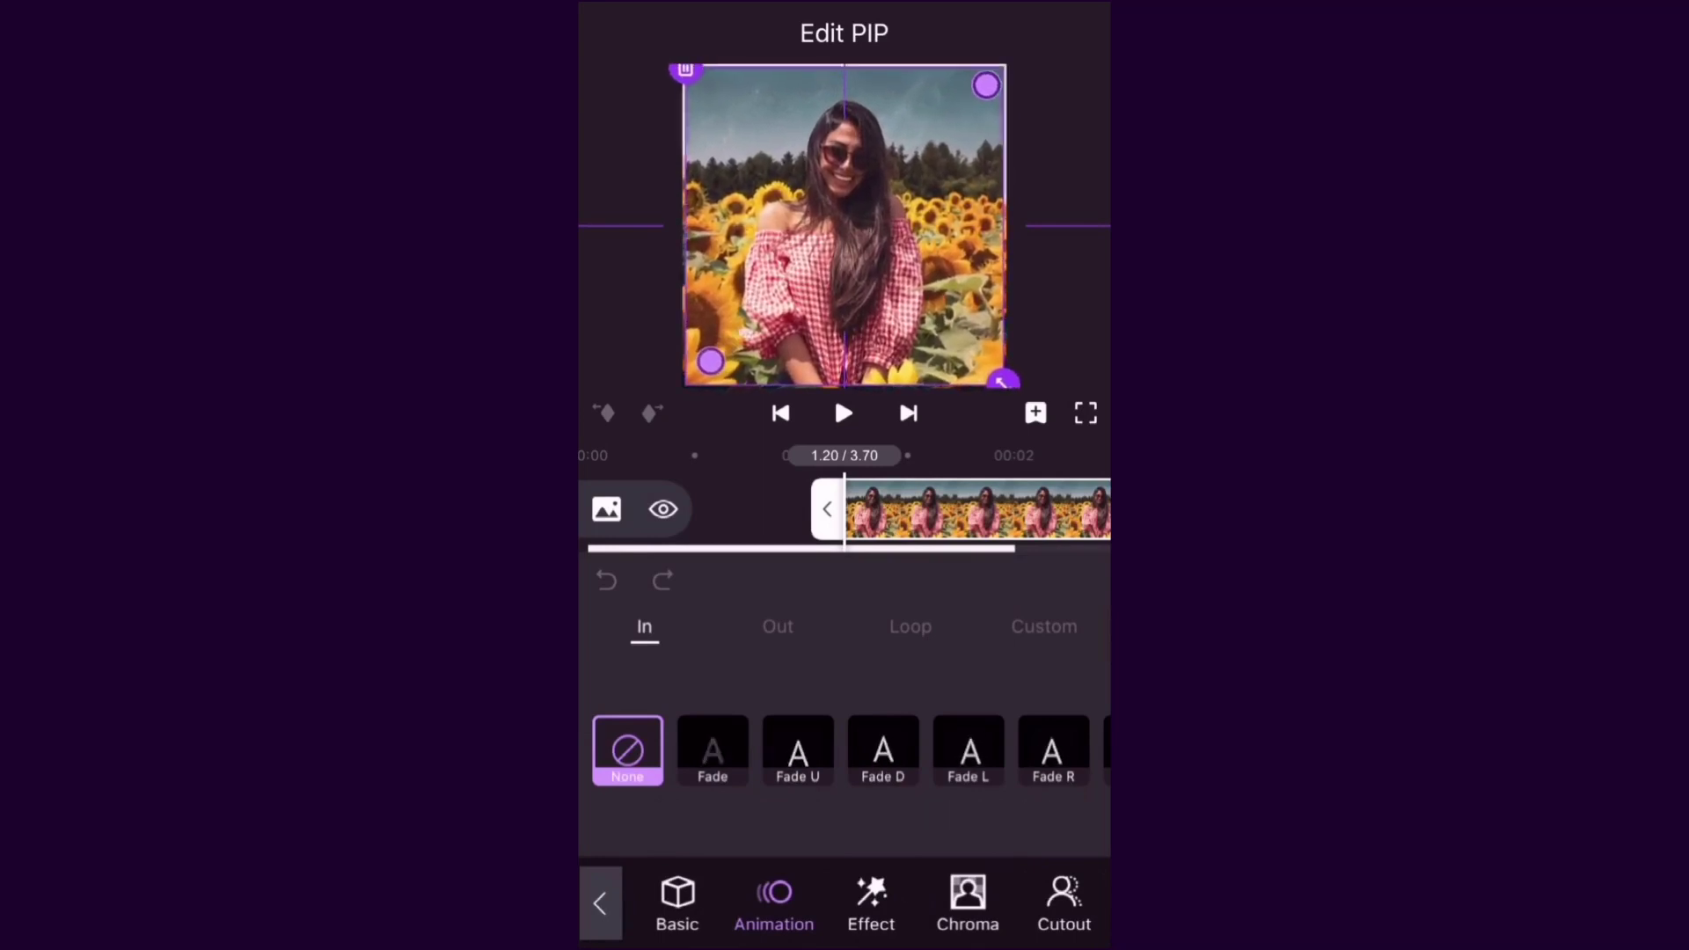
click(600, 903)
Split the overlay at about 2.6 s and drag its later part down onto the main track
drag(950, 602, 791, 601)
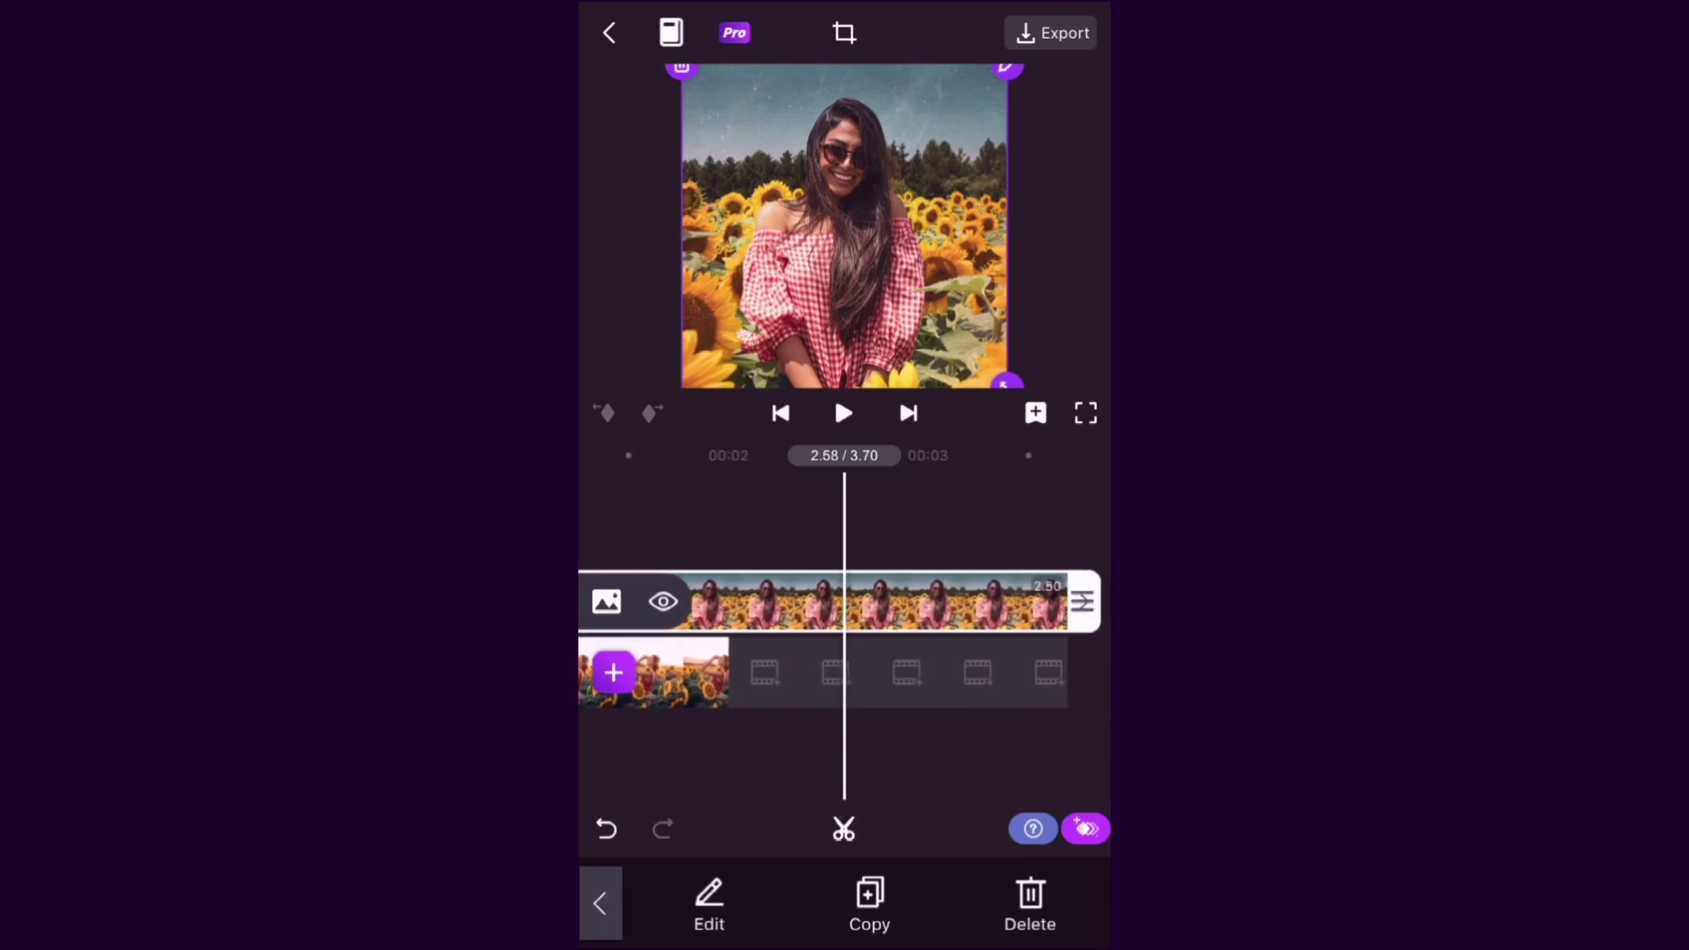
click(845, 829)
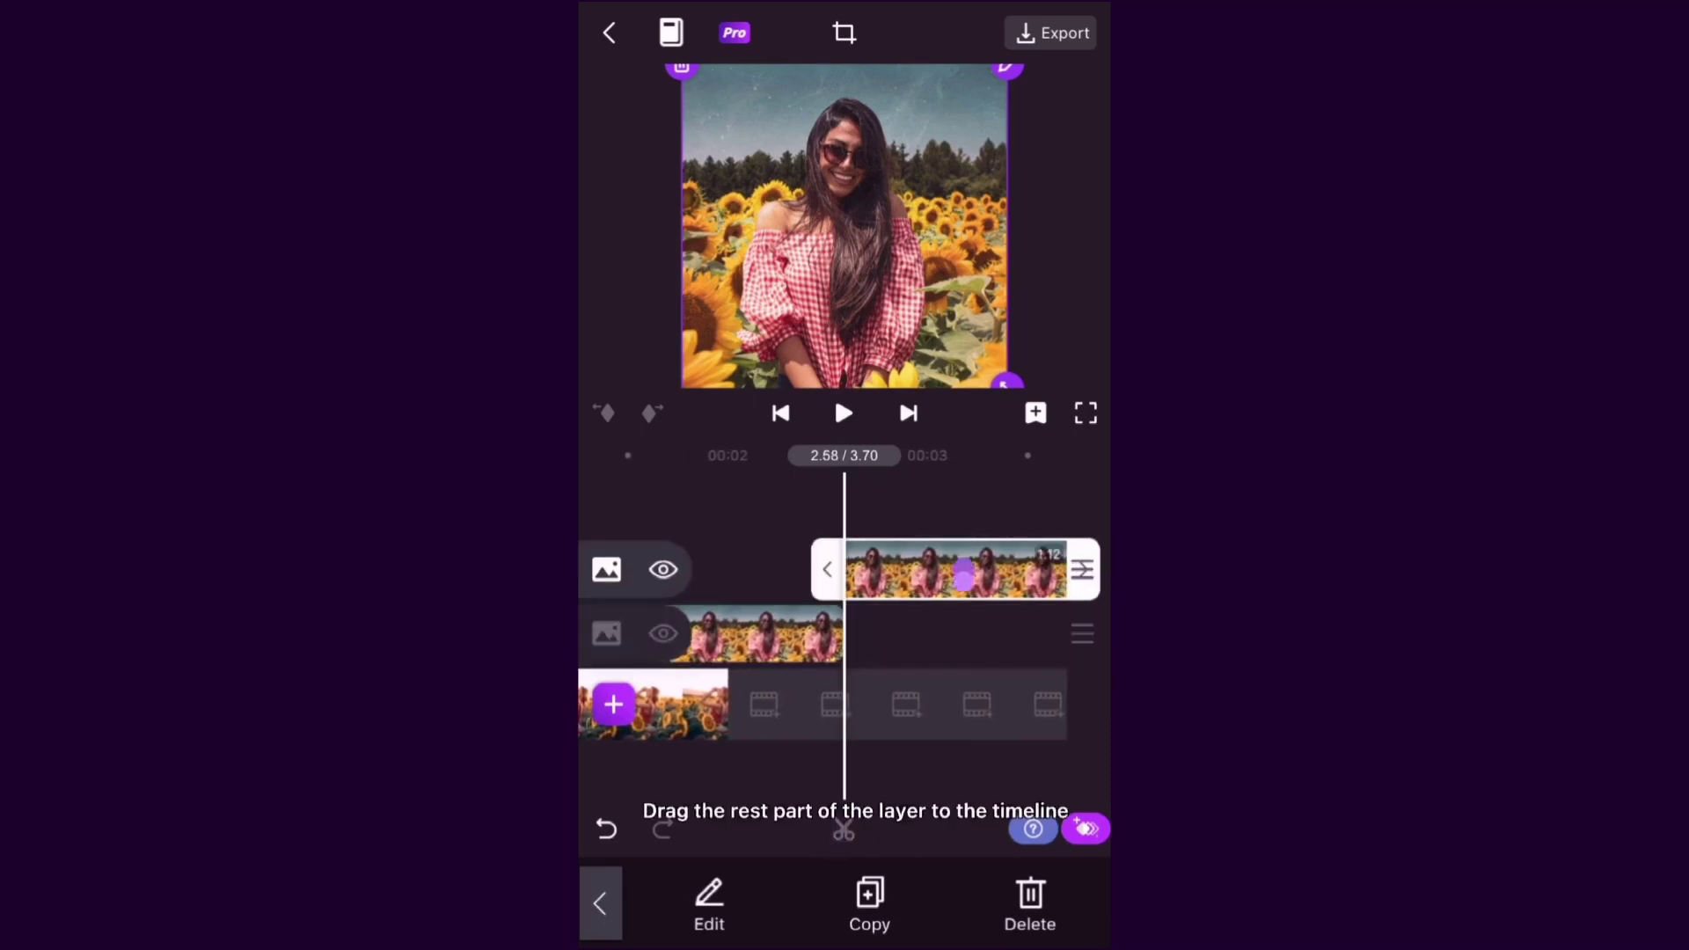
drag(963, 570, 950, 885)
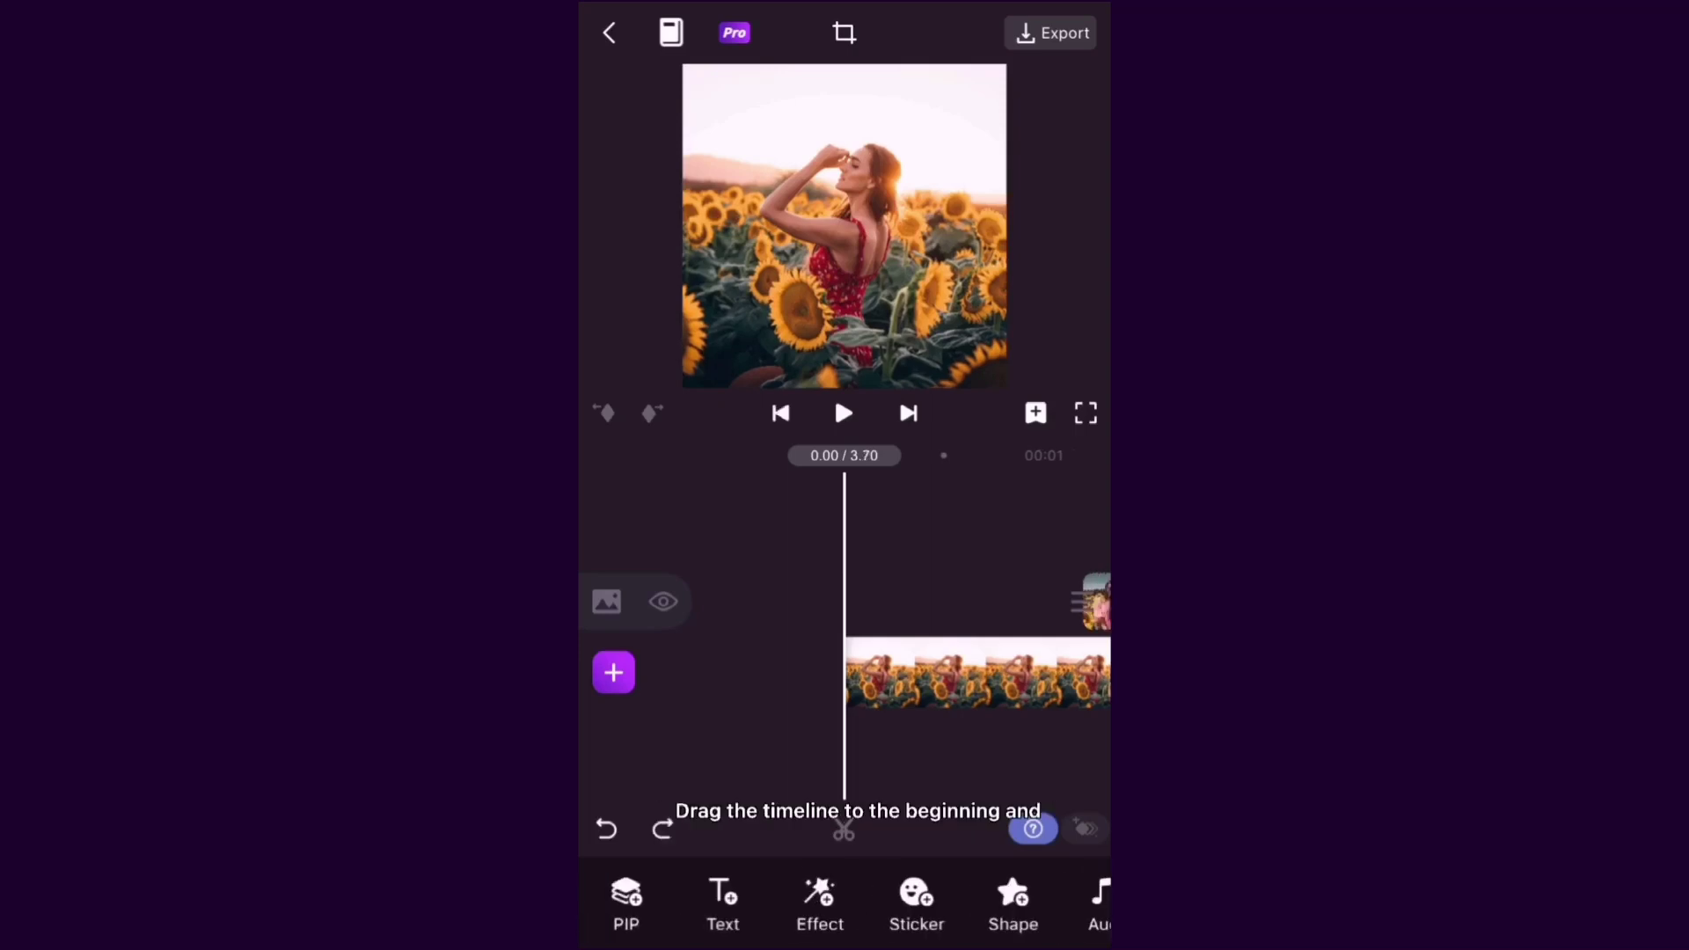
Give the first sunflower clip custom animation keyframes at 0.00 and 1.00 s
click(970, 664)
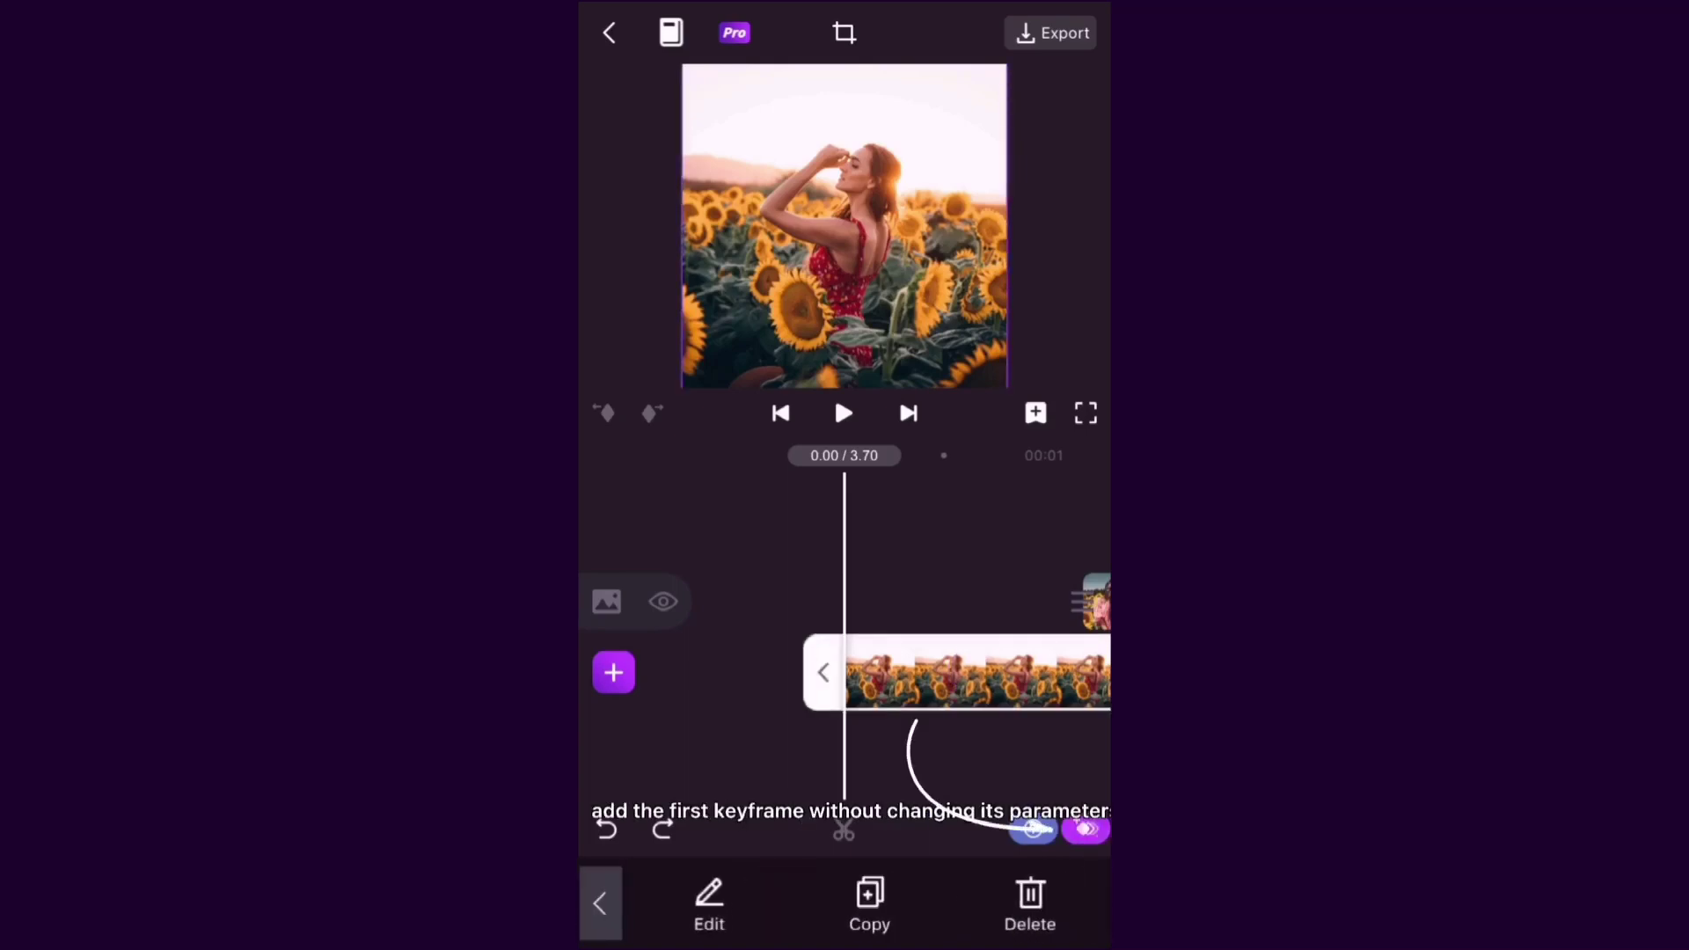
click(1086, 829)
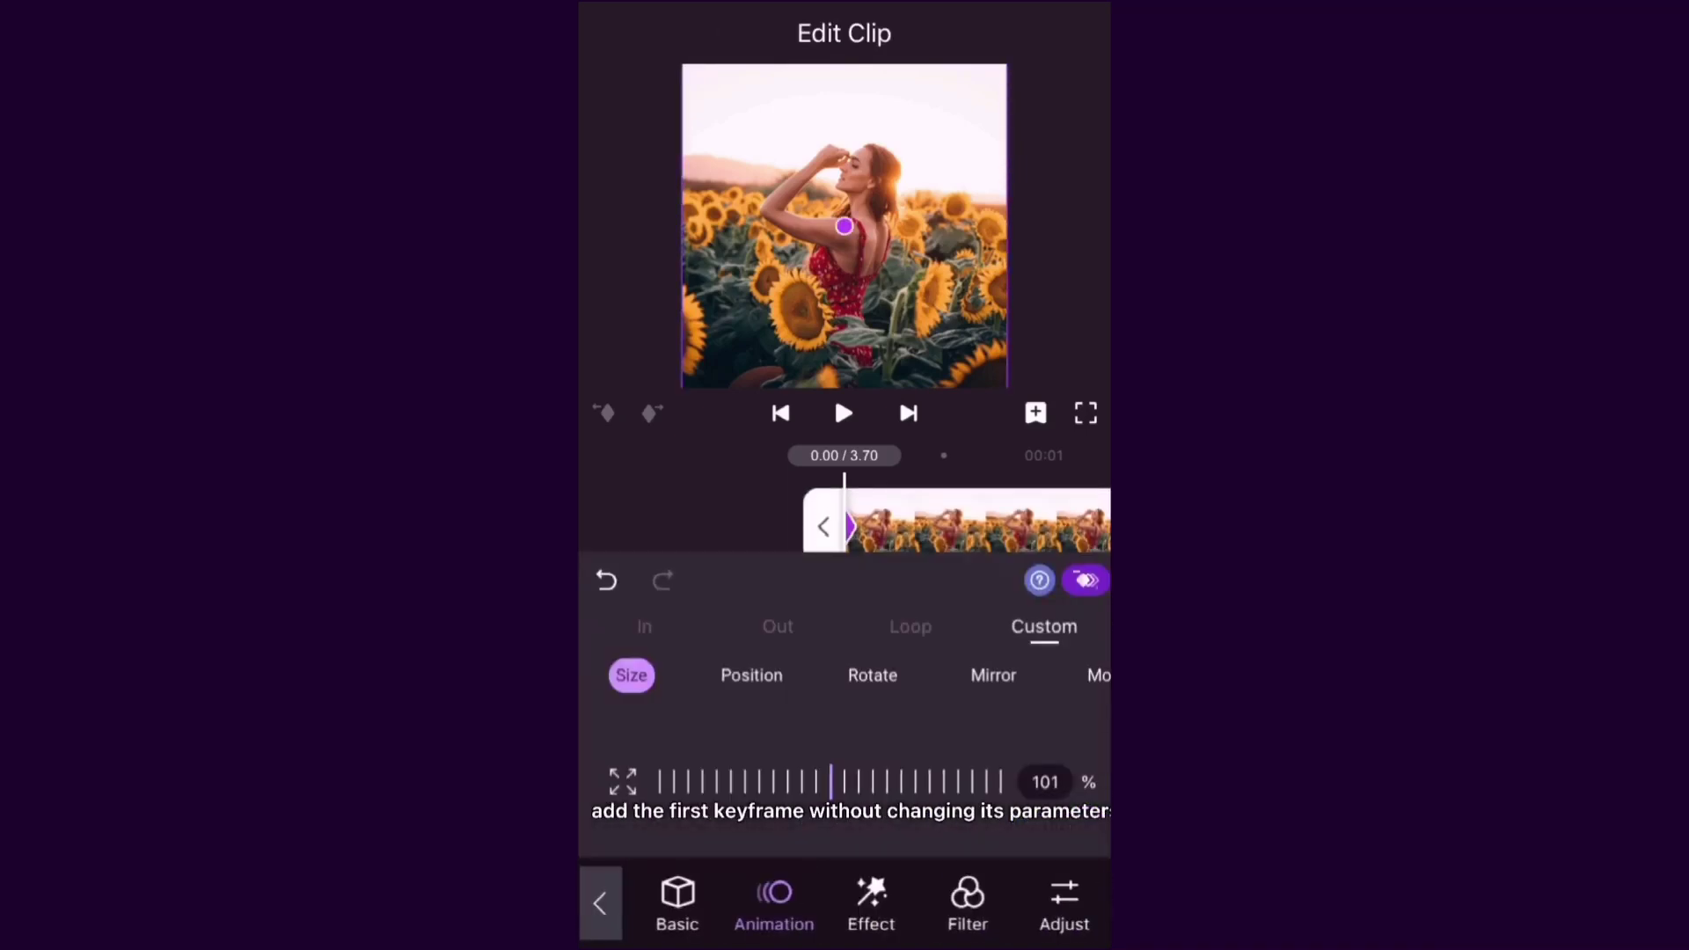
drag(925, 525, 721, 525)
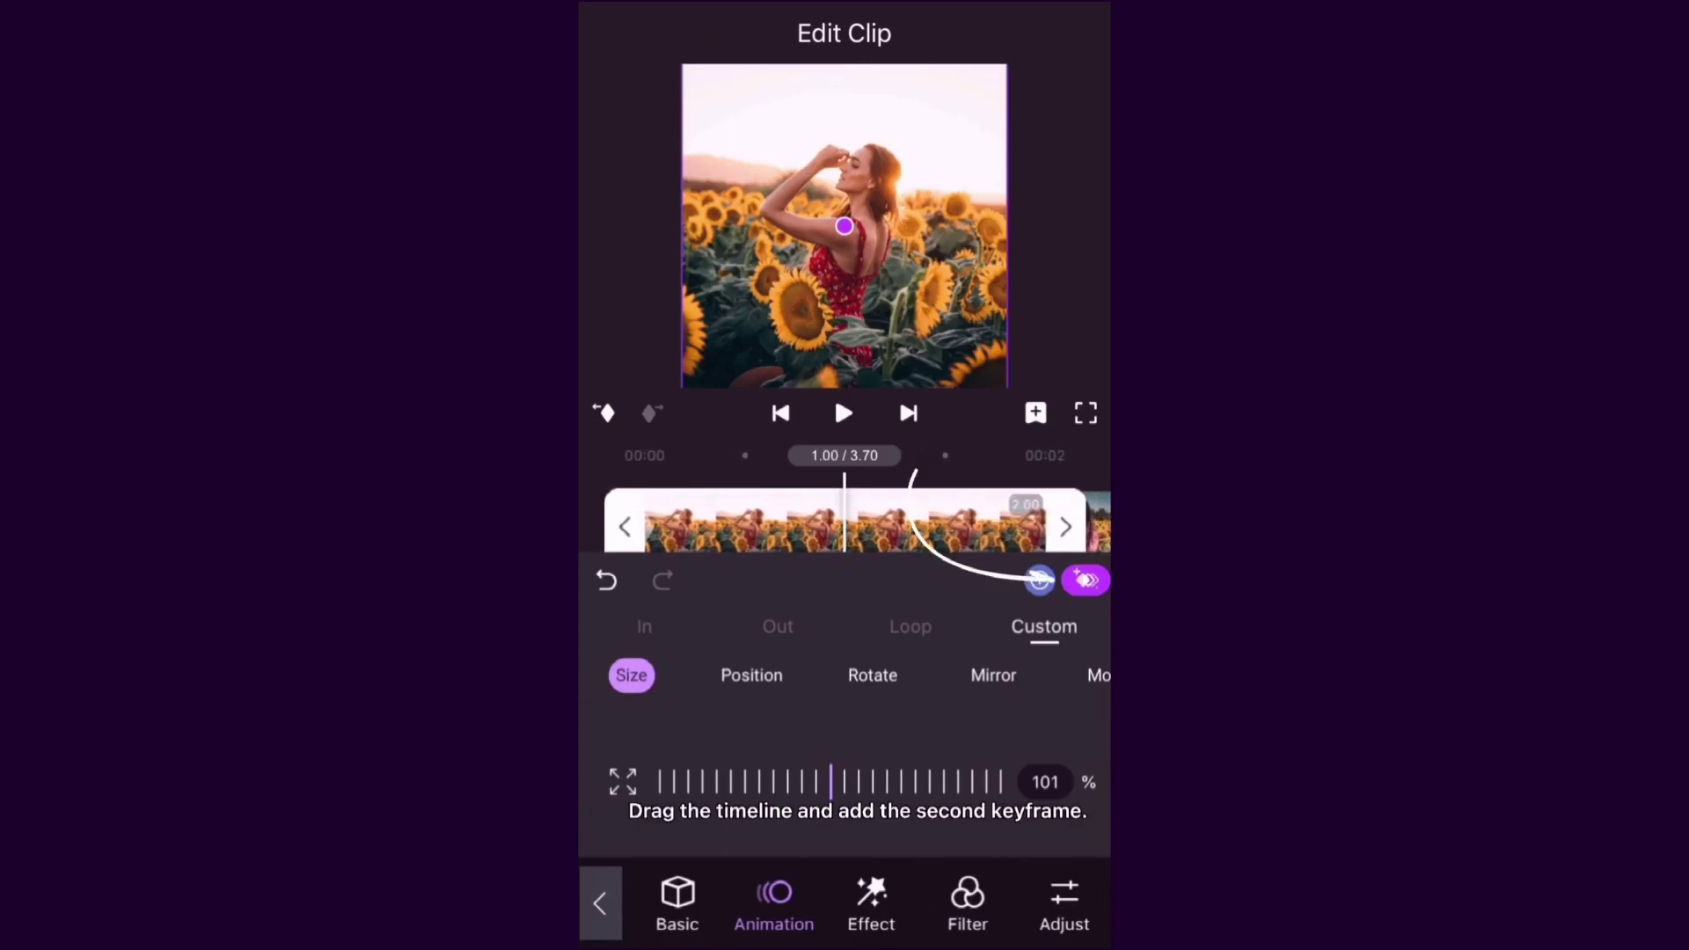
click(1084, 579)
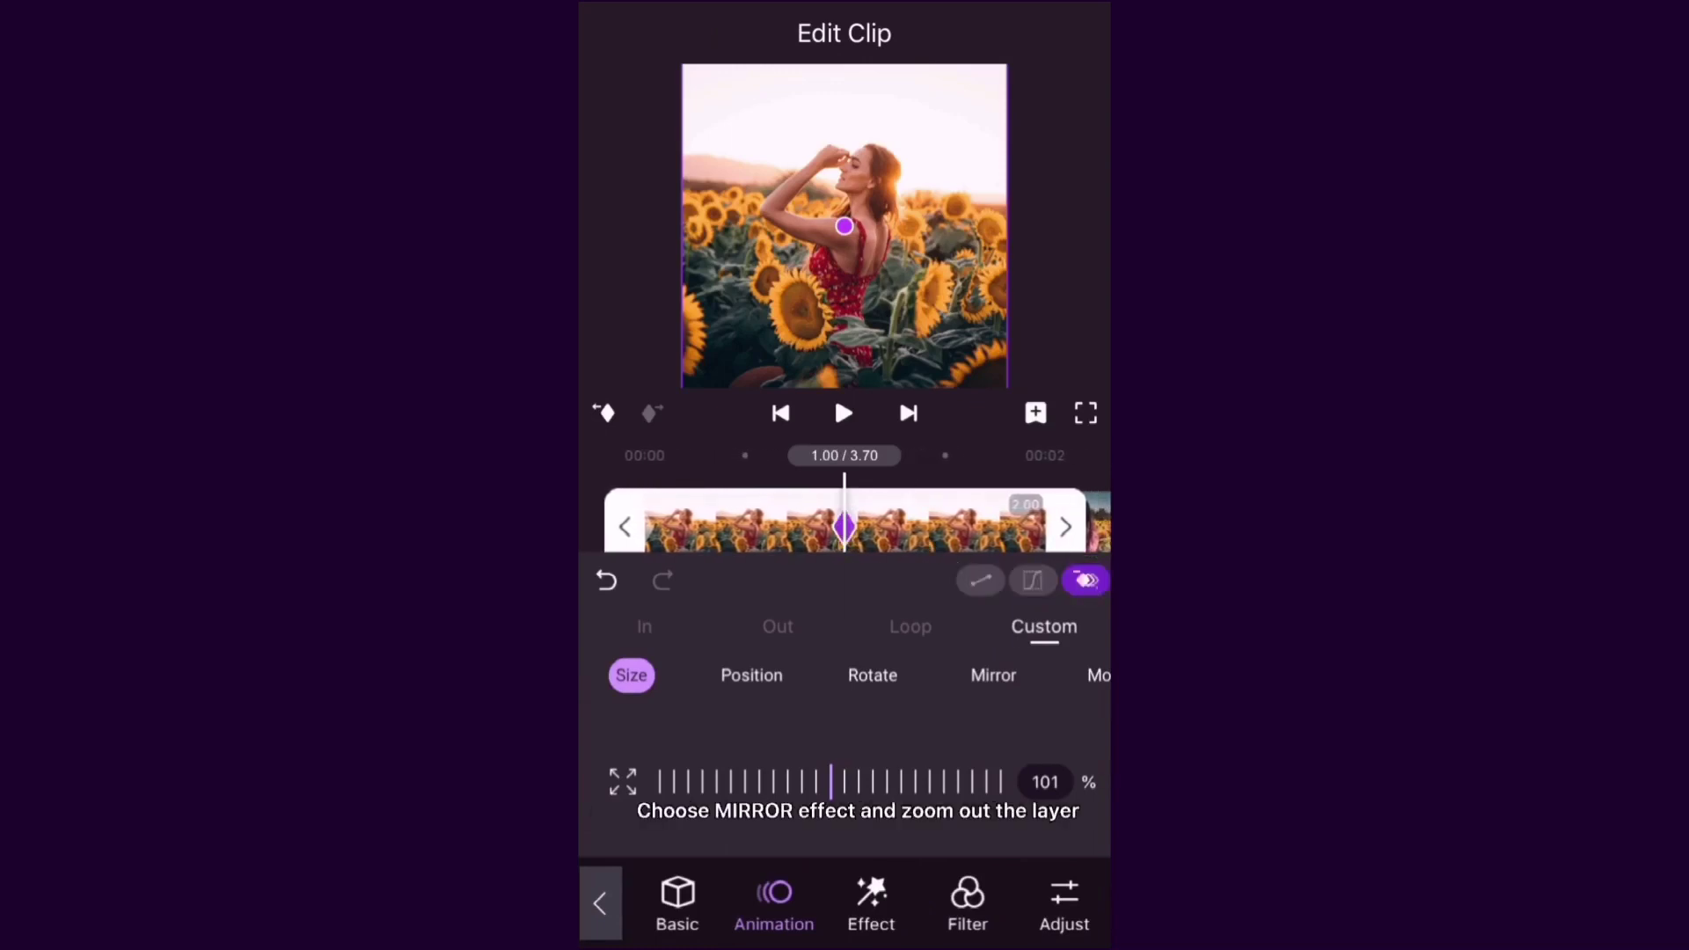
At the 1.00 s keyframe enable Mirror tiles, shrink Size to 14% and turn on Motion blur
click(993, 674)
click(844, 803)
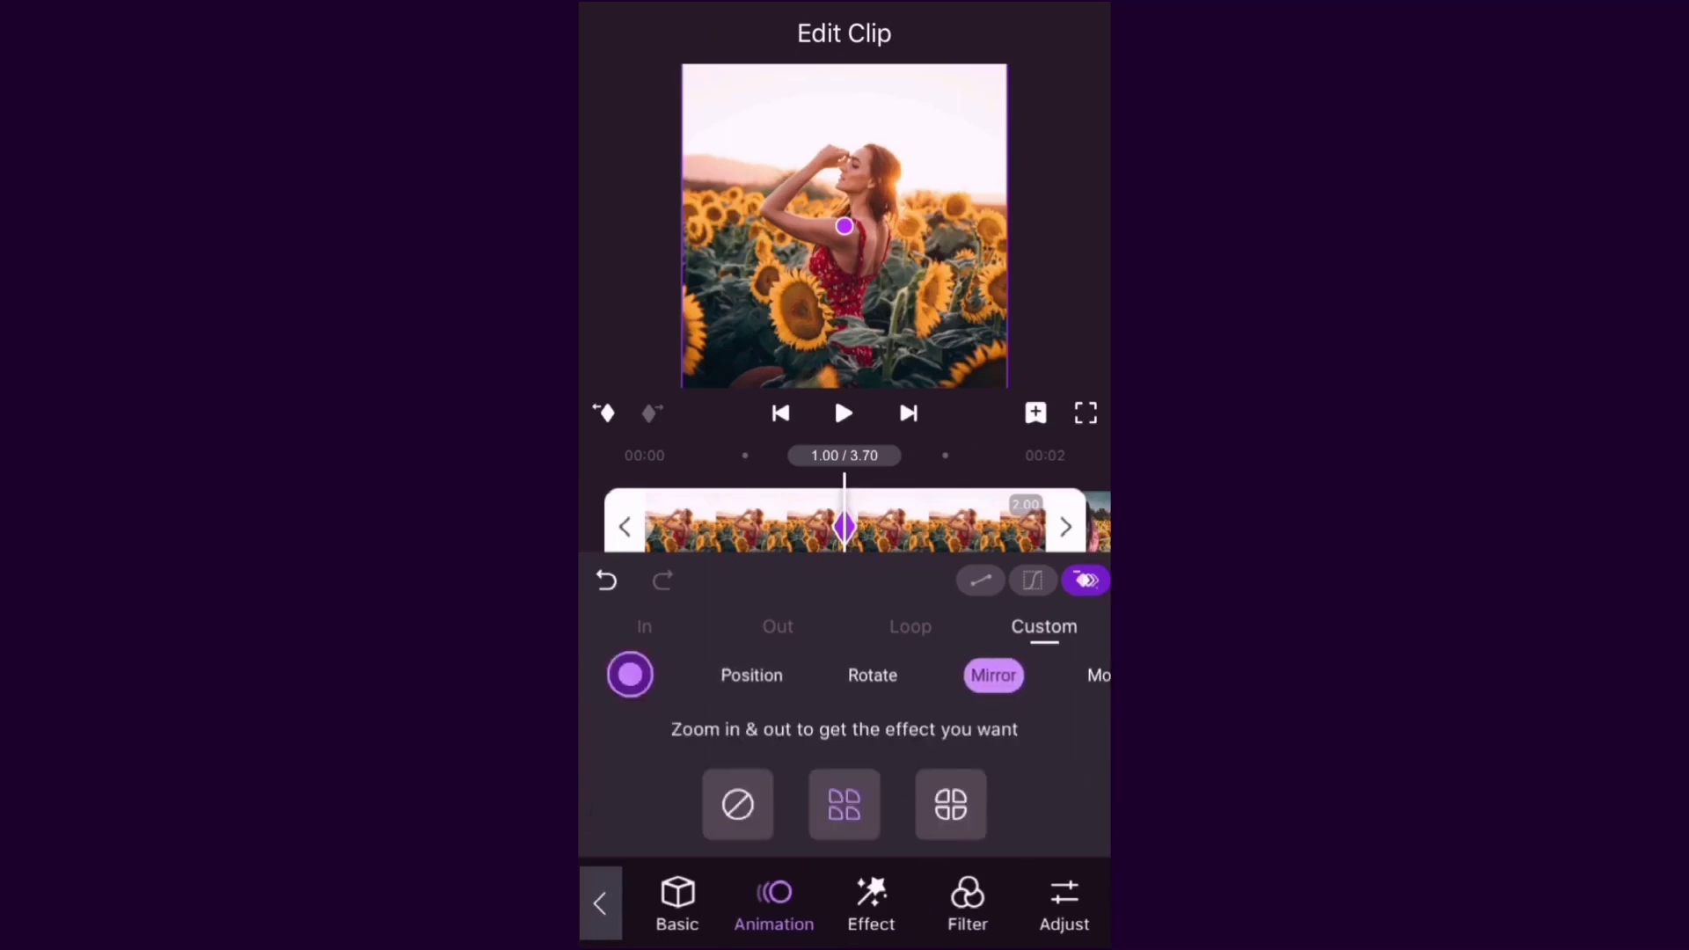
click(630, 674)
drag(822, 781, 908, 781)
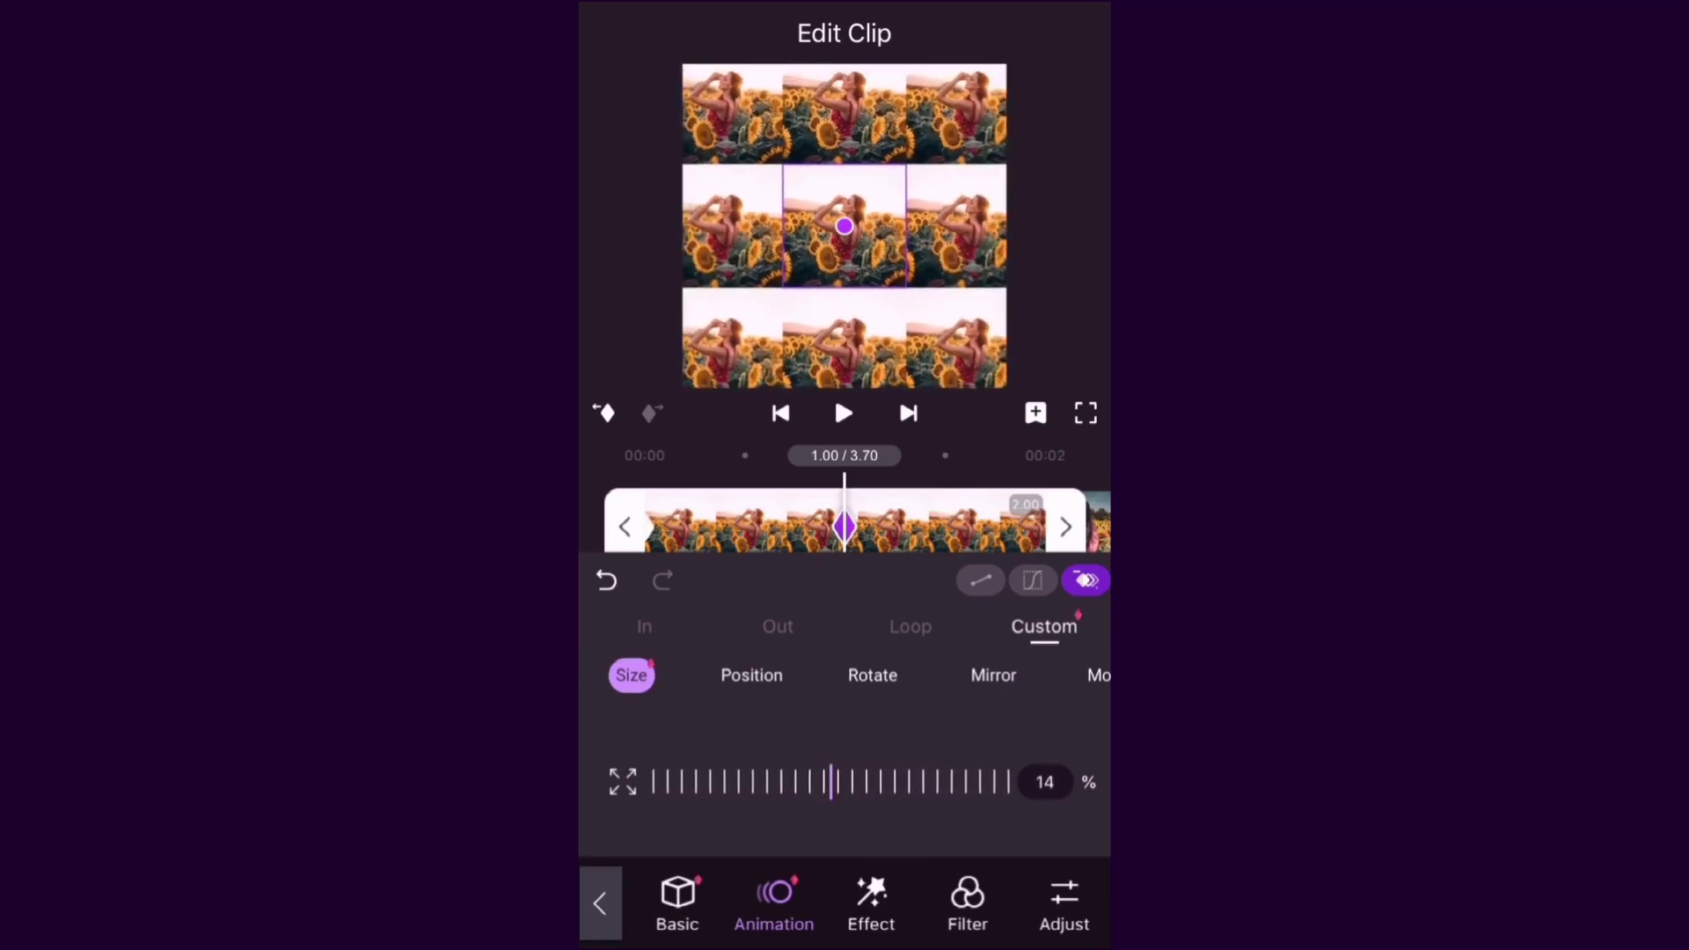
click(1098, 674)
click(737, 781)
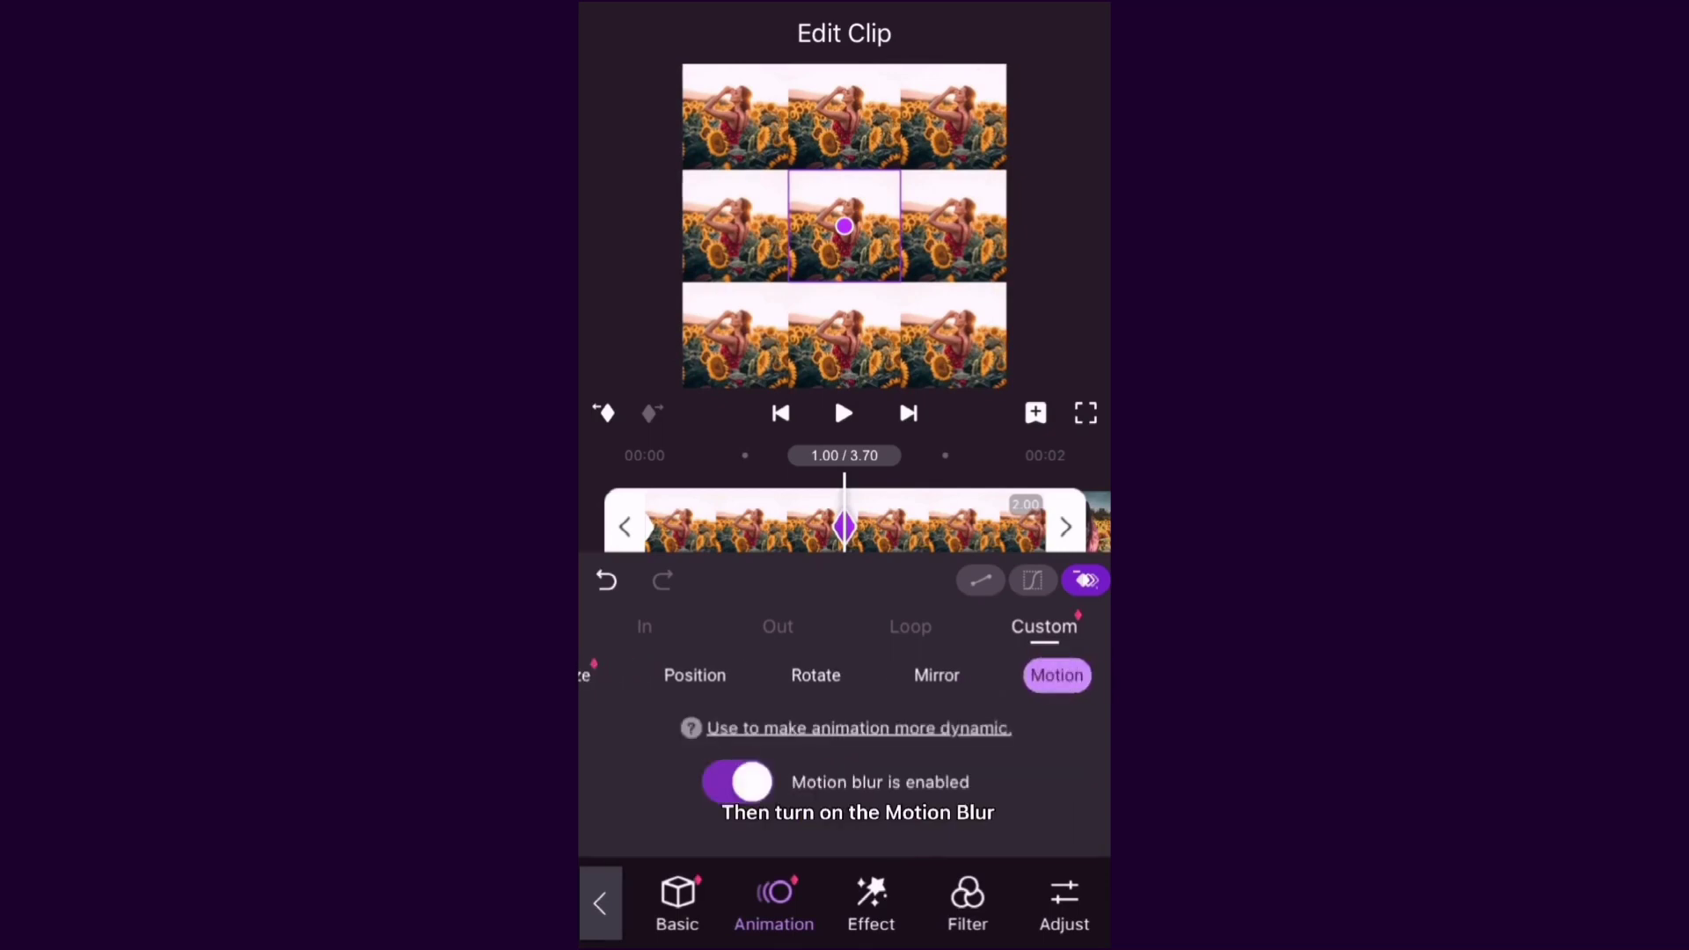
click(600, 904)
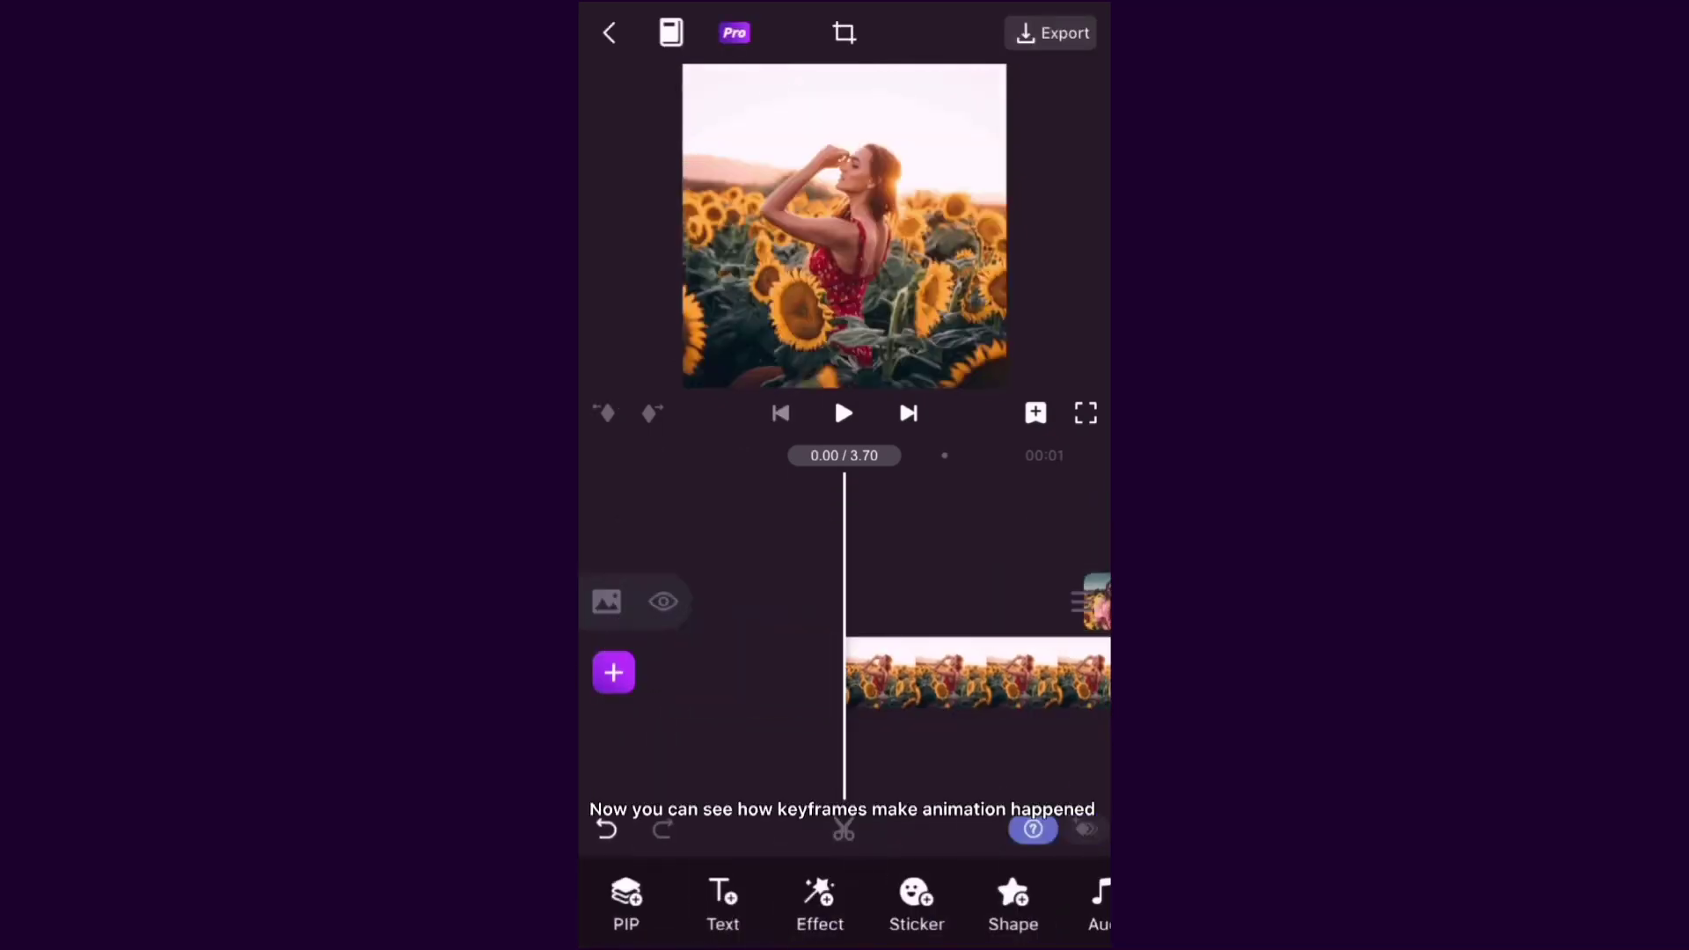
click(843, 414)
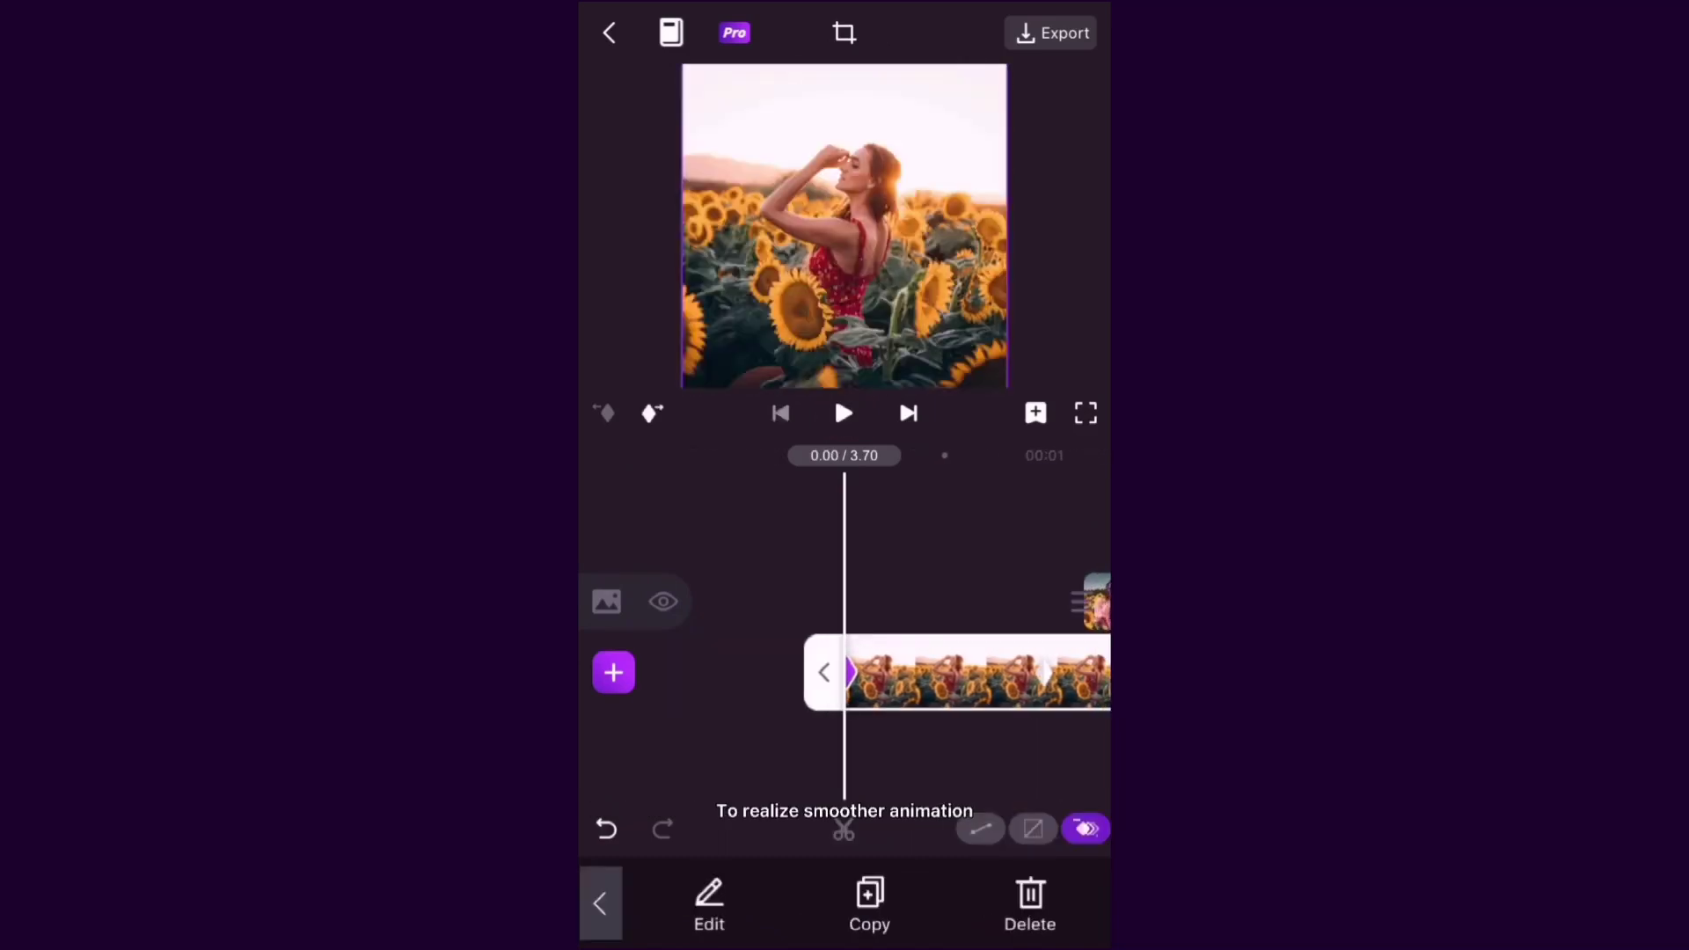
drag(858, 739, 788, 739)
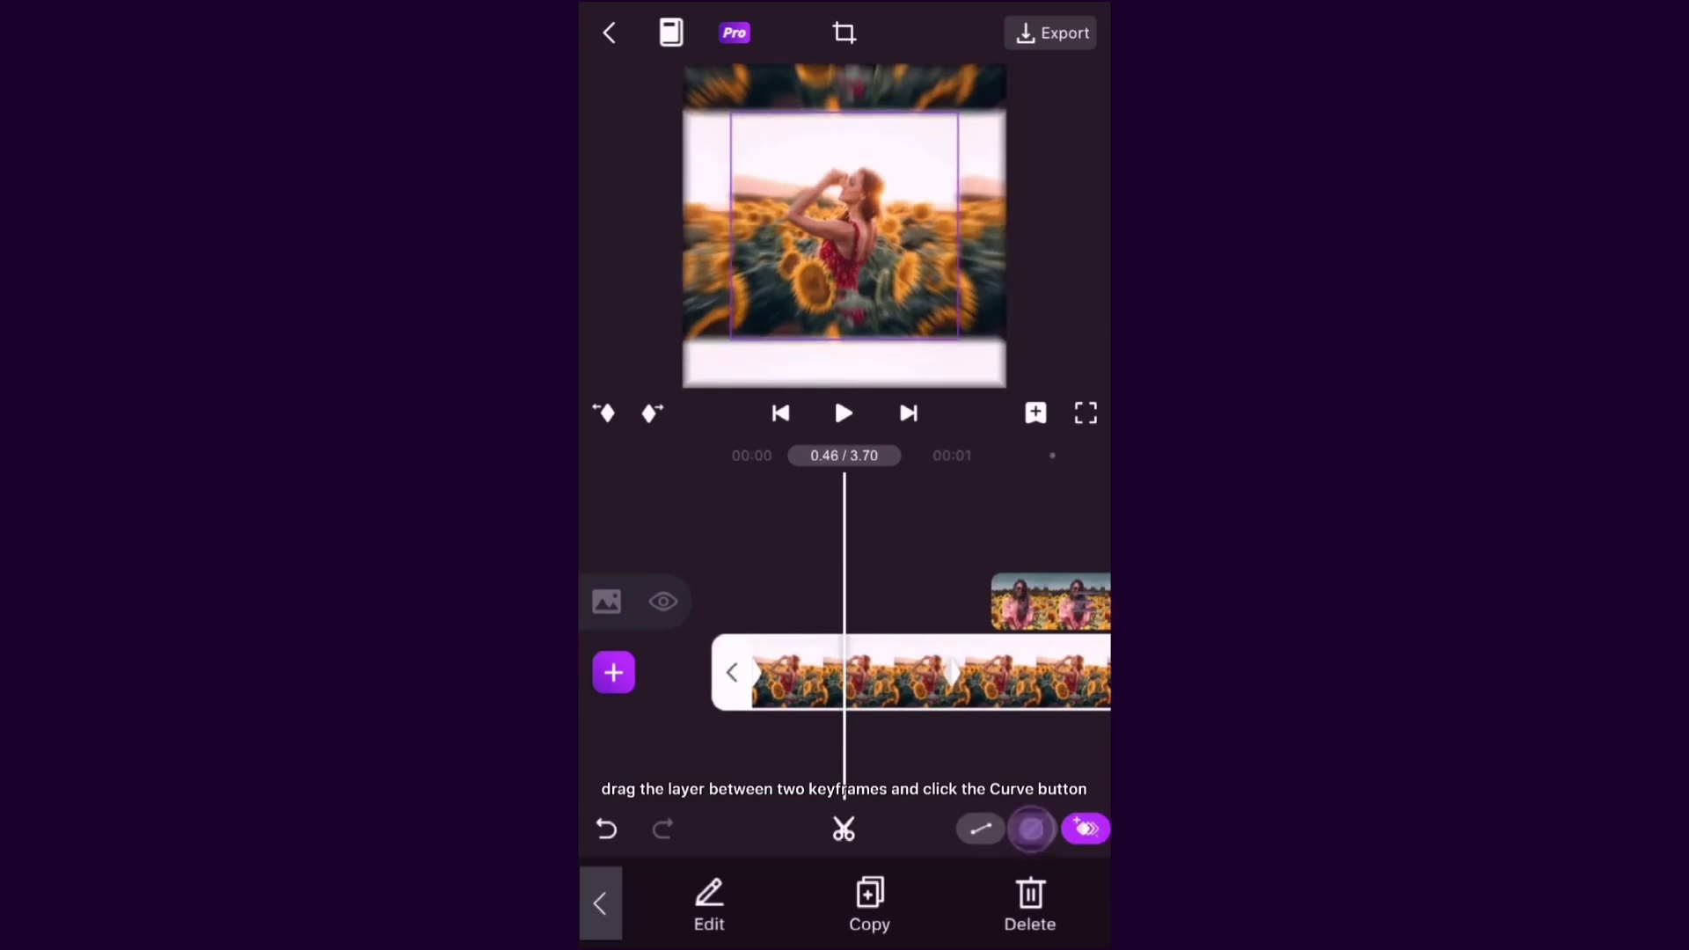
click(1031, 829)
click(887, 669)
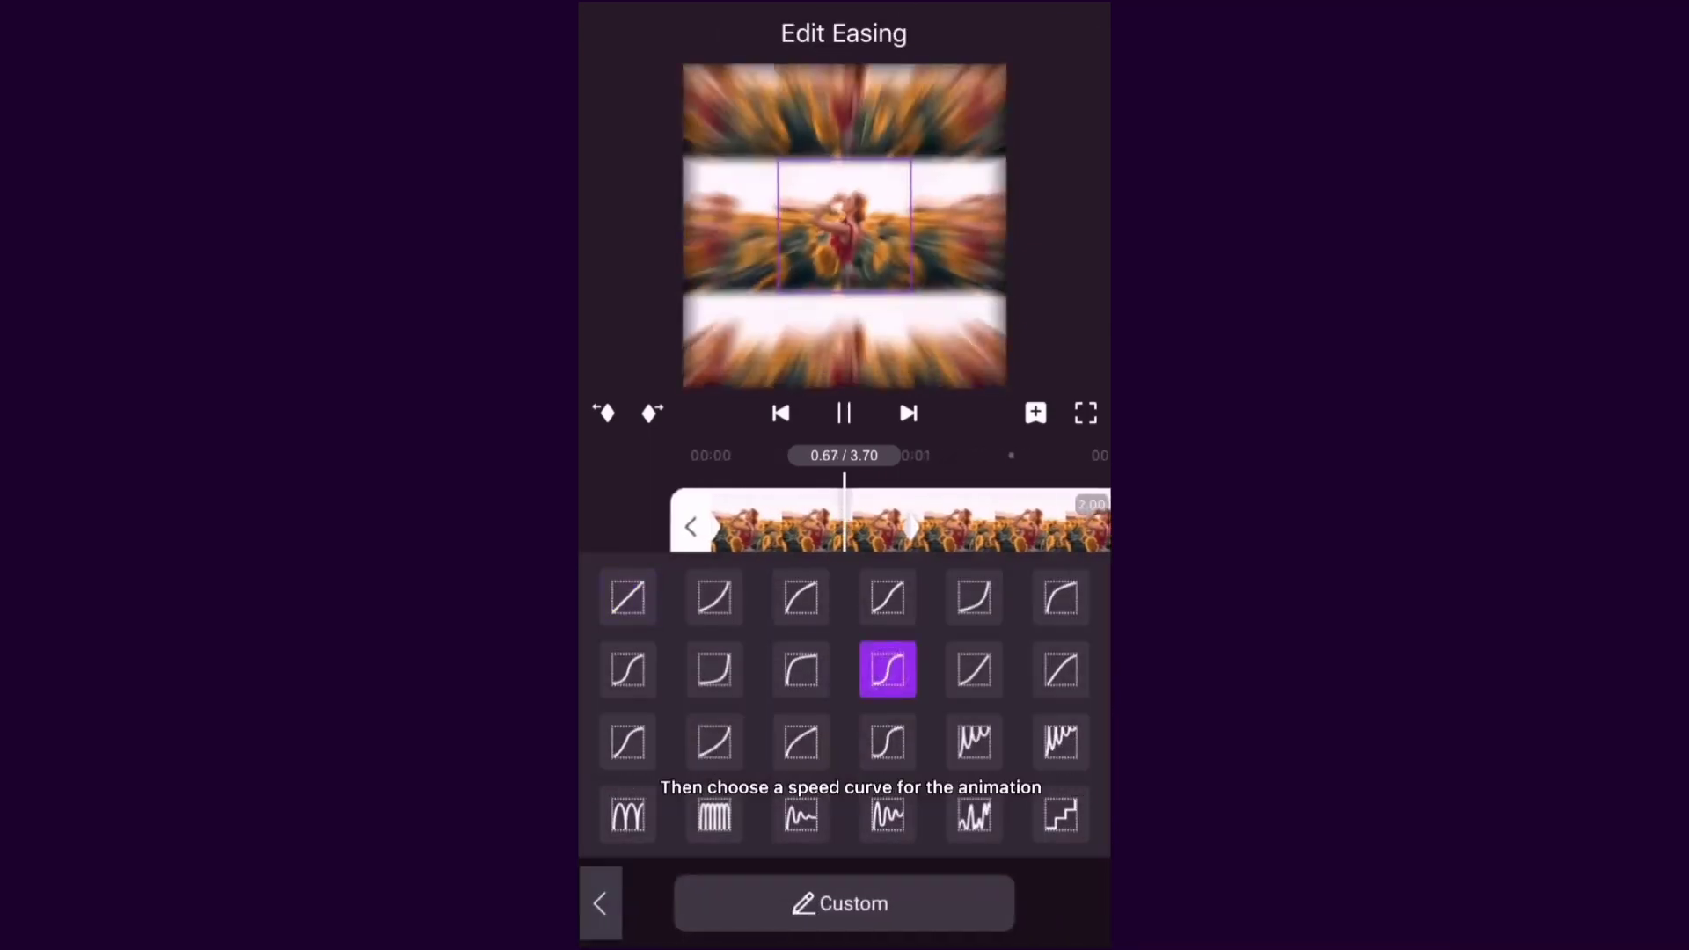
click(600, 903)
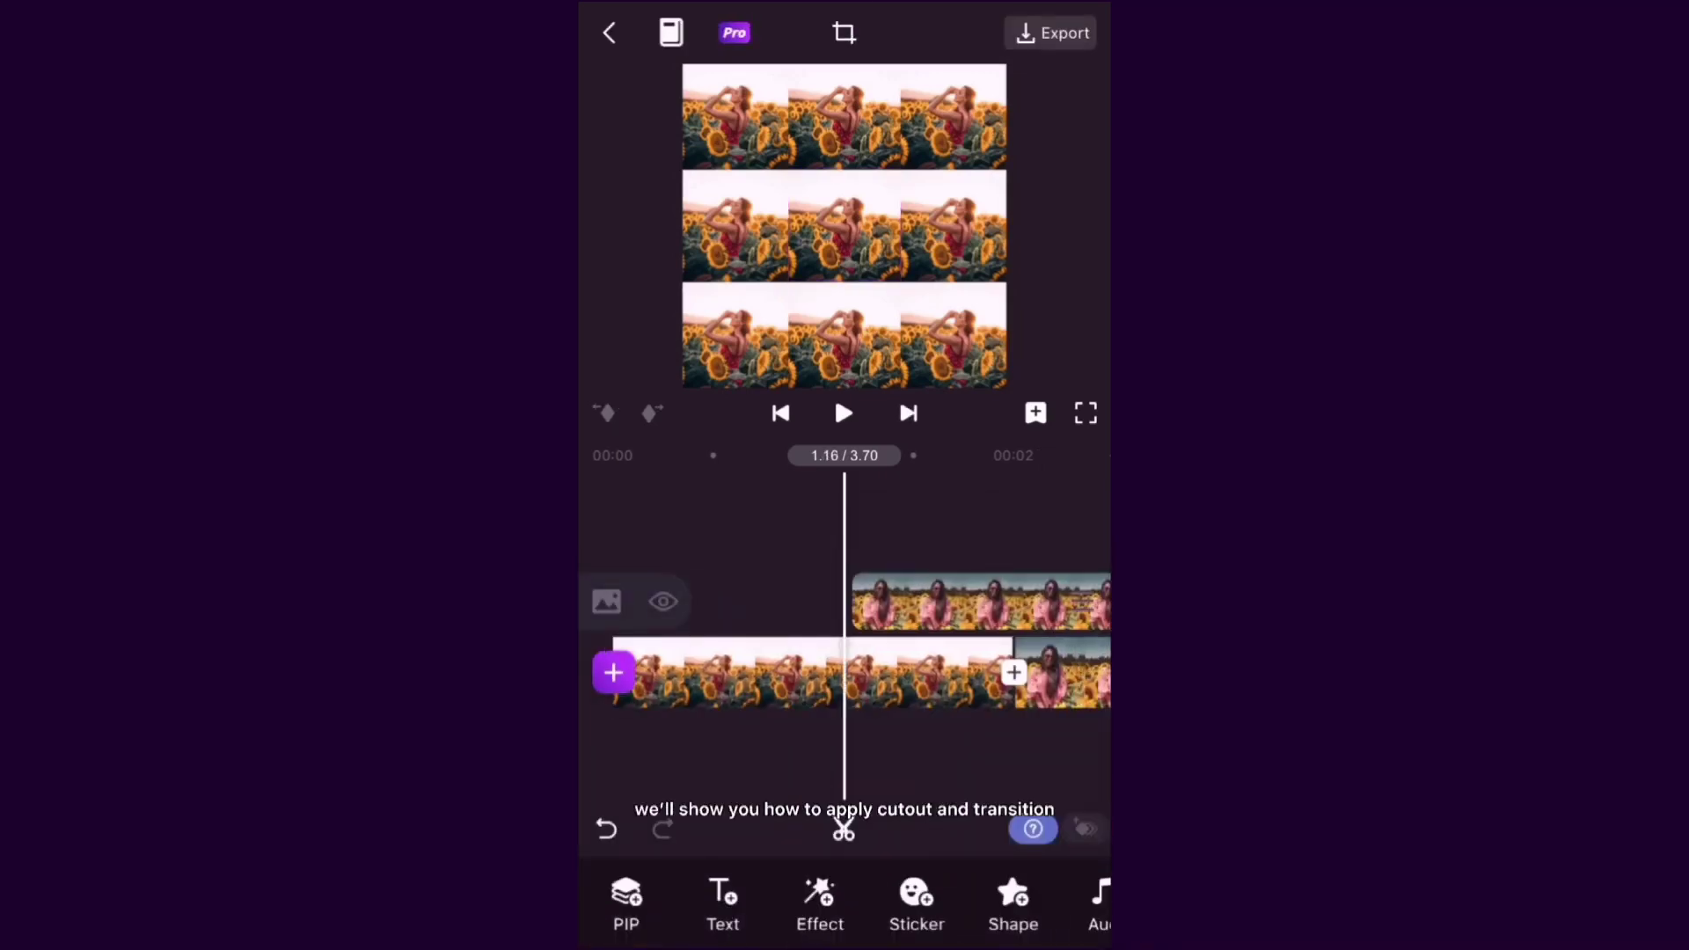
Cut the lady out of the PIP photo's background with People Cutout
click(932, 600)
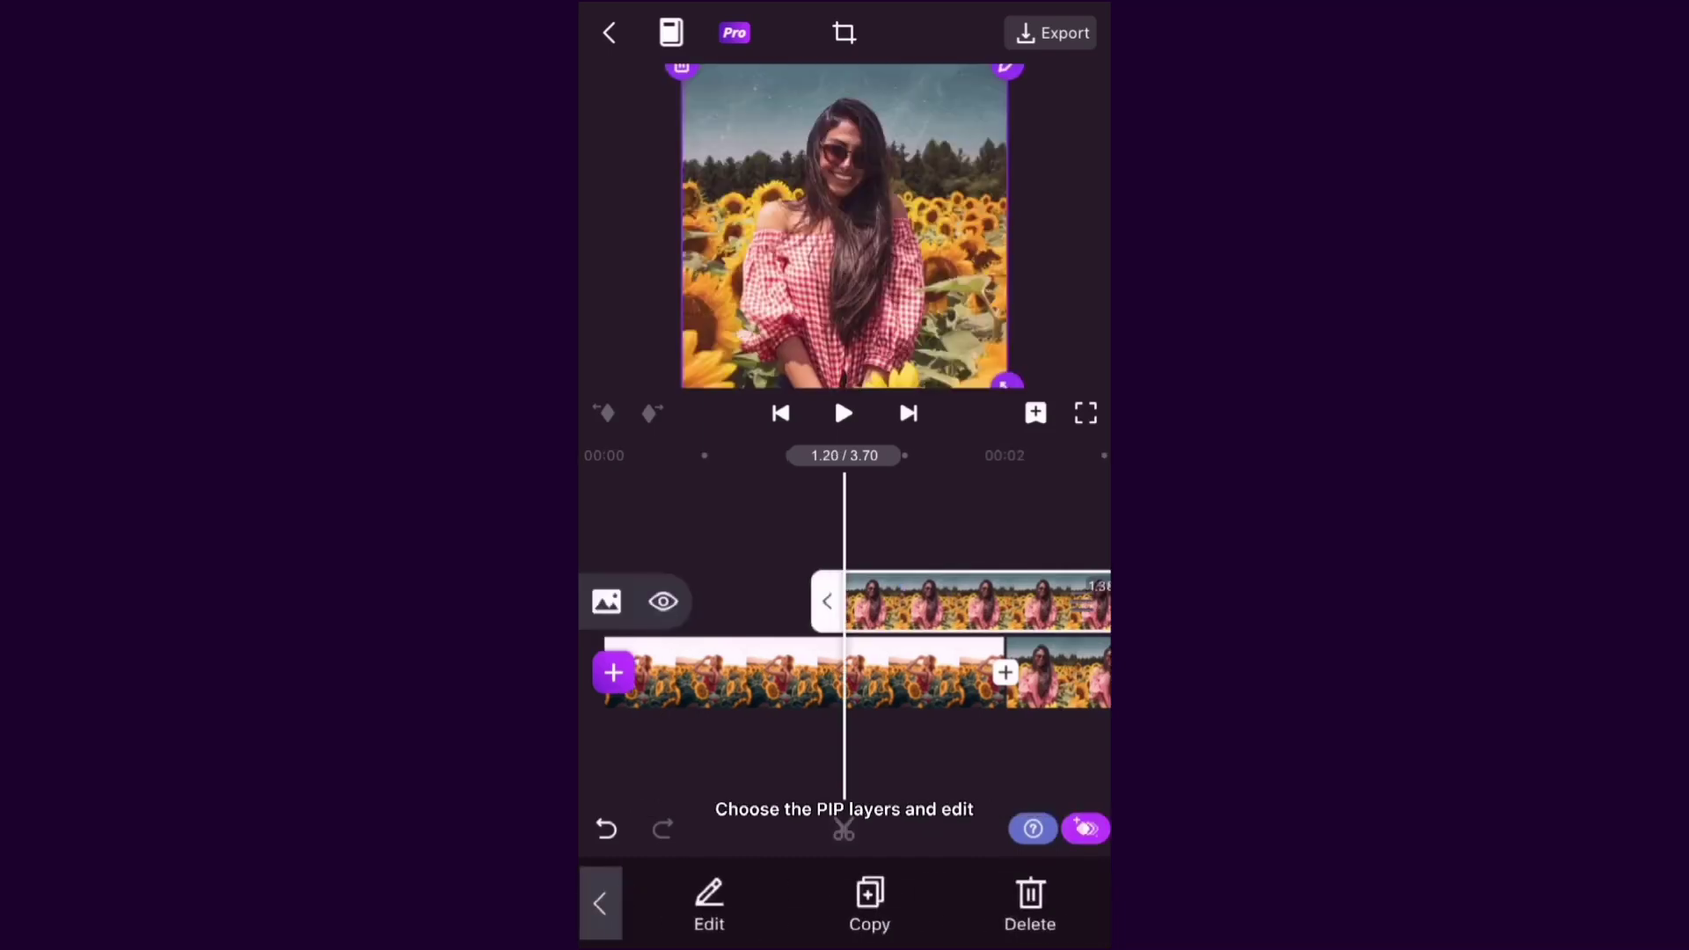
click(709, 902)
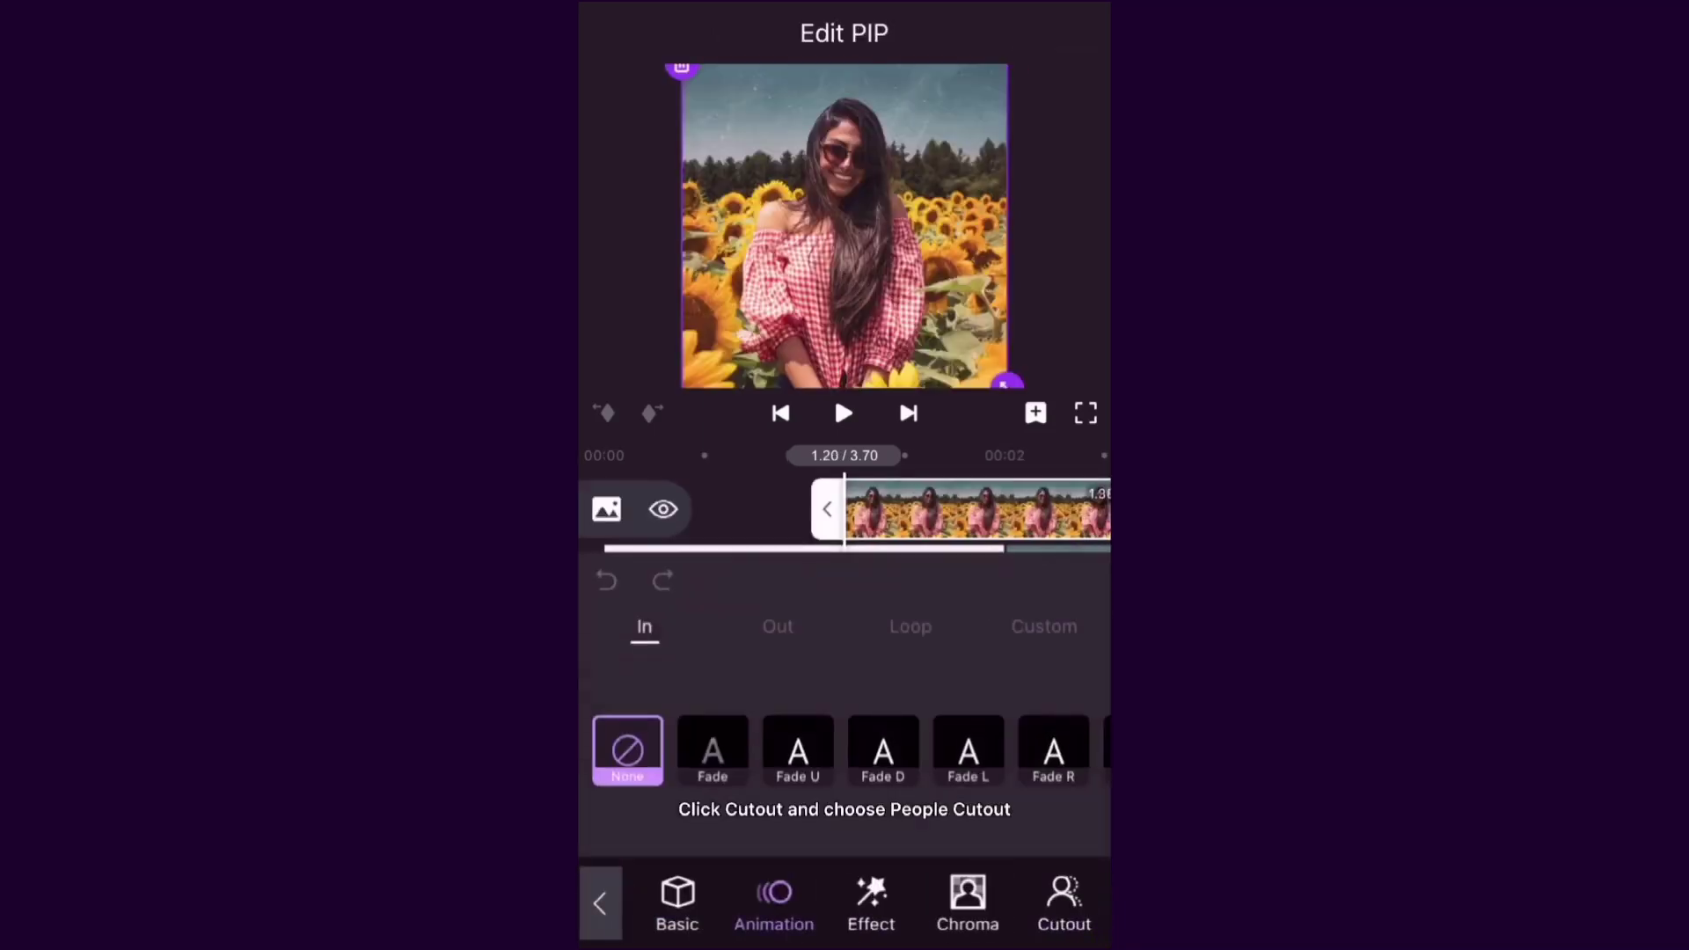
click(1064, 897)
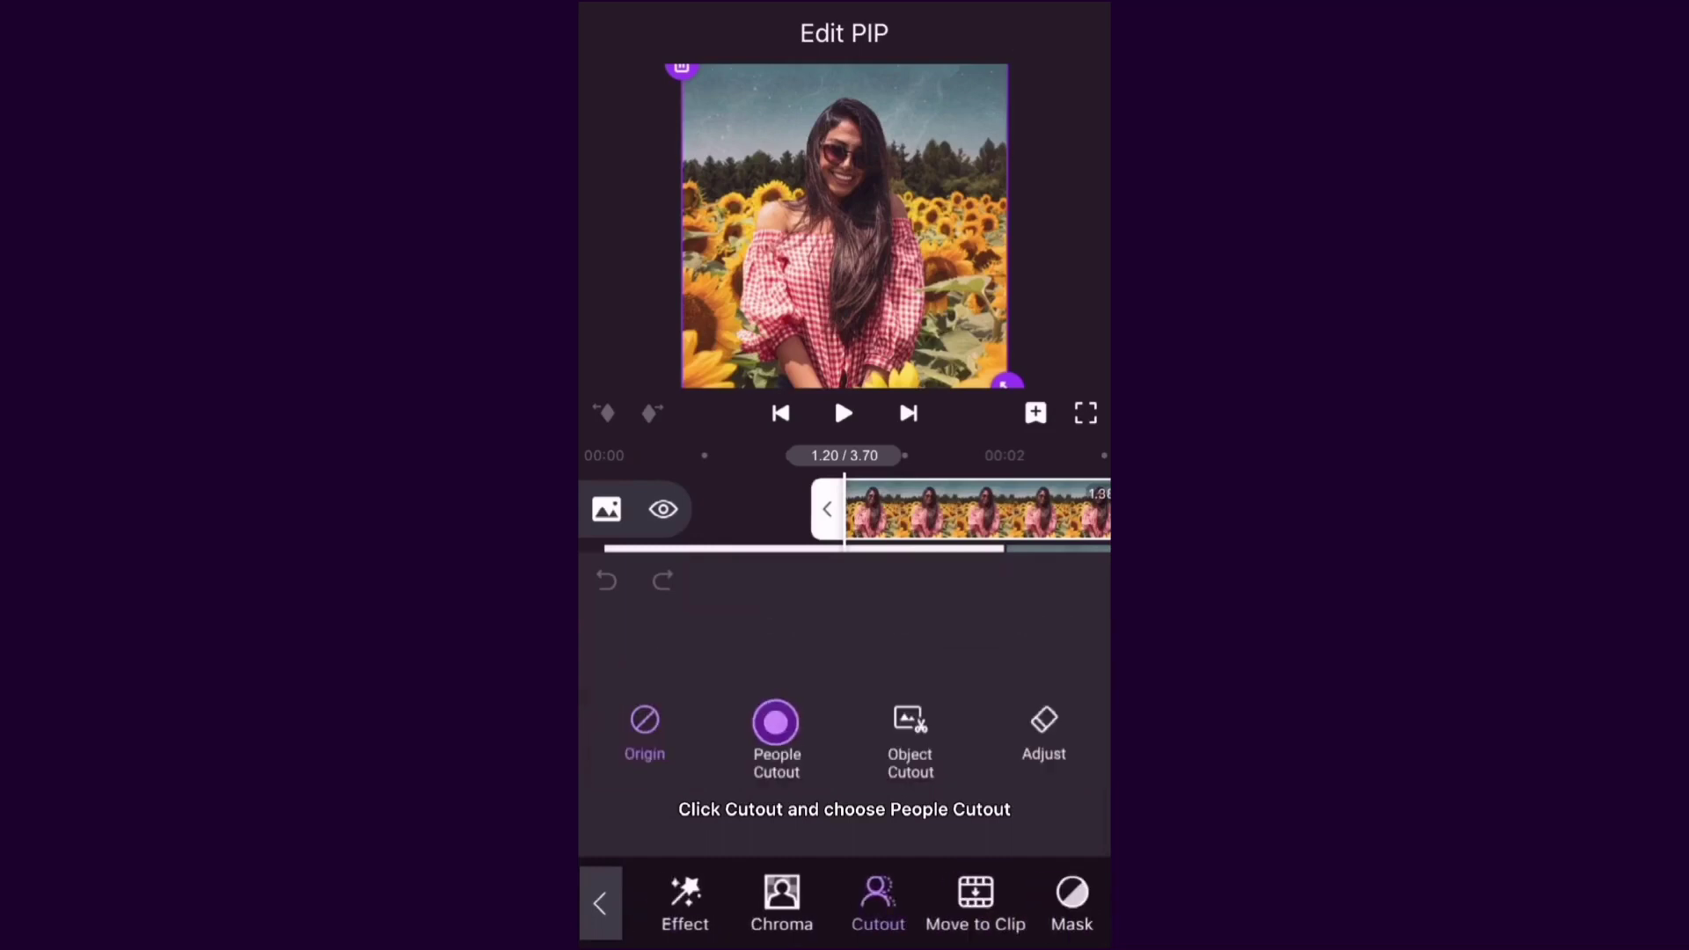
click(776, 726)
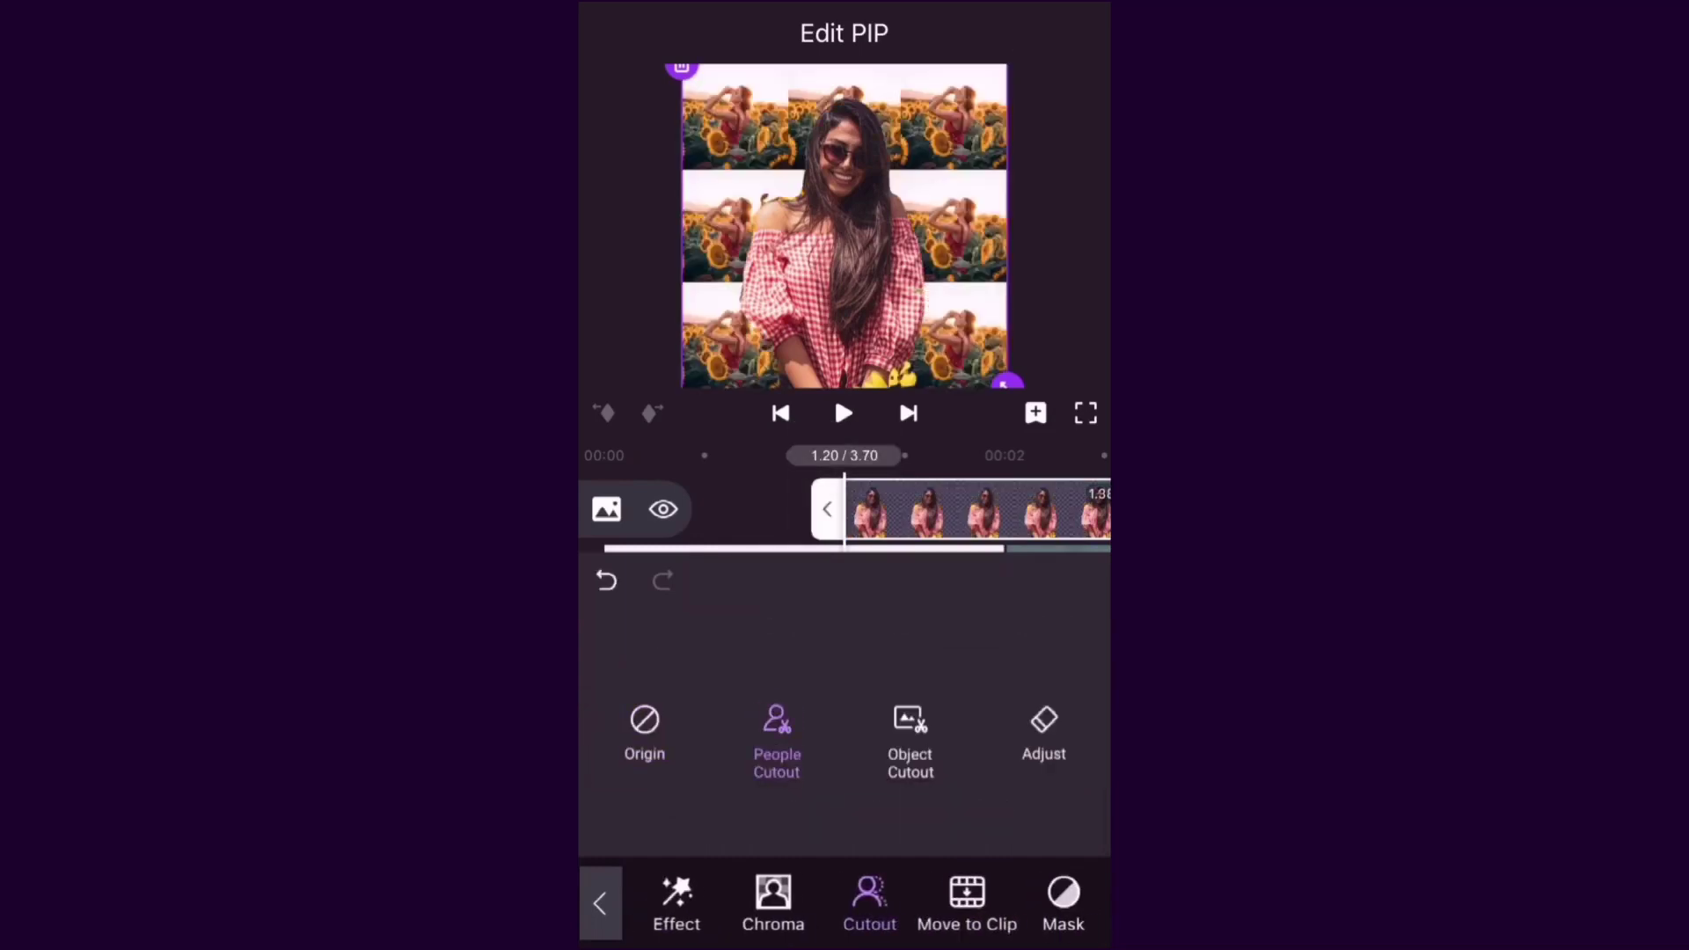
drag(792, 904, 990, 904)
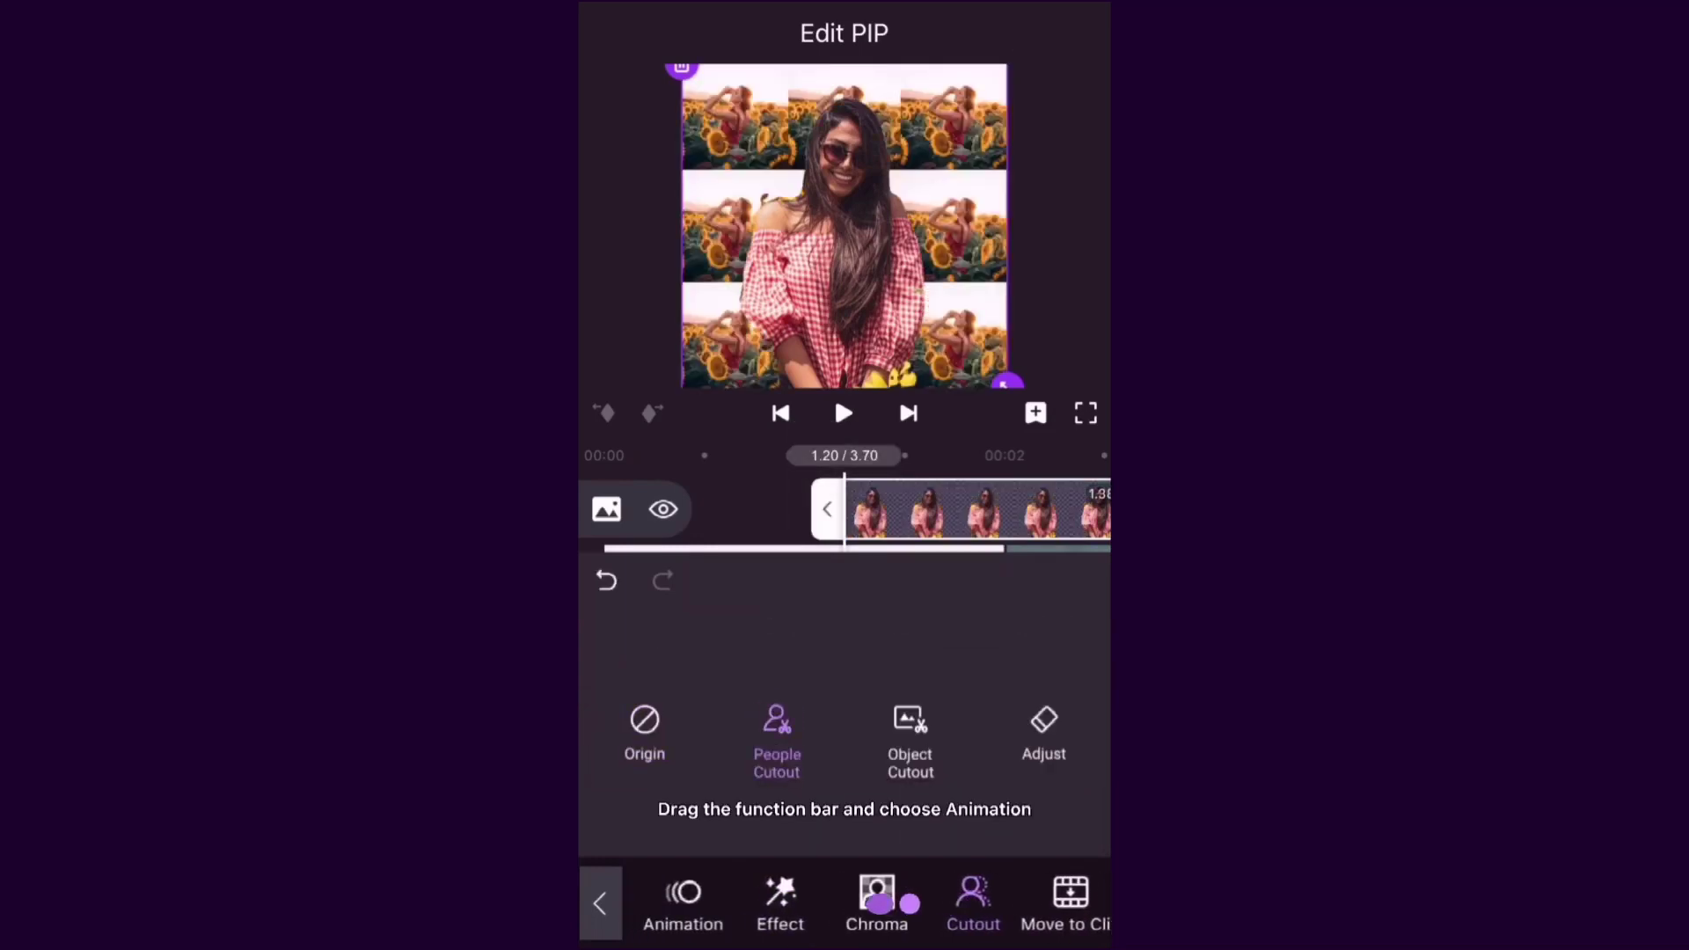
Give the lady a Move D entrance animation lasting about 0.5 s
click(774, 904)
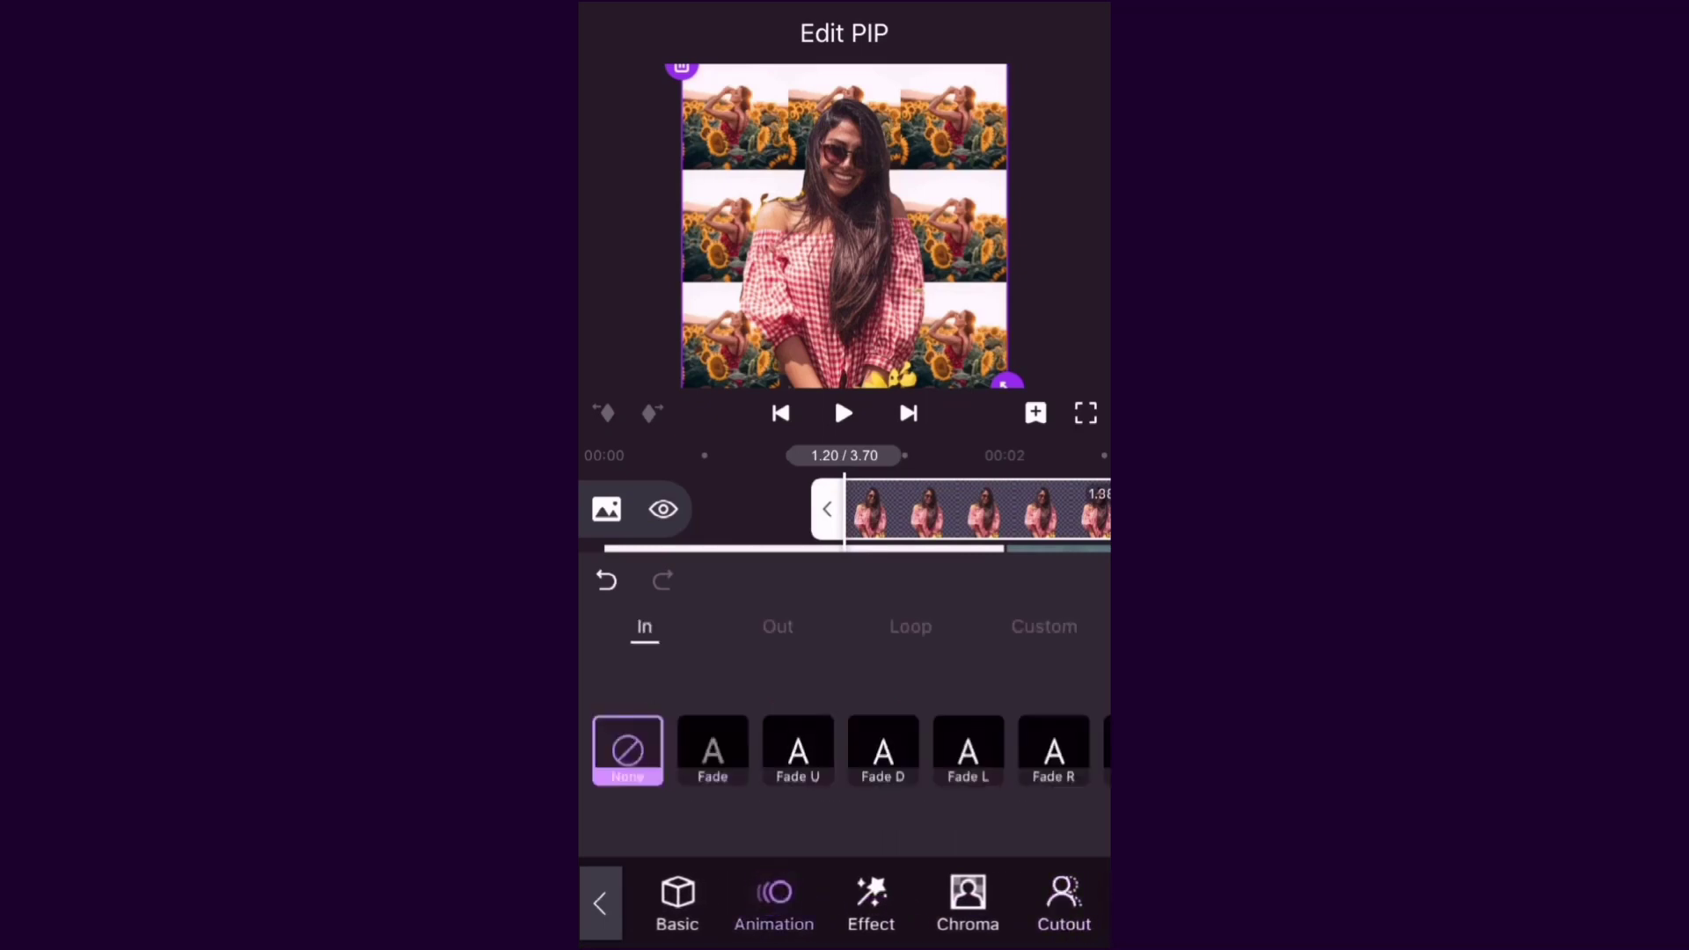
drag(990, 752, 713, 753)
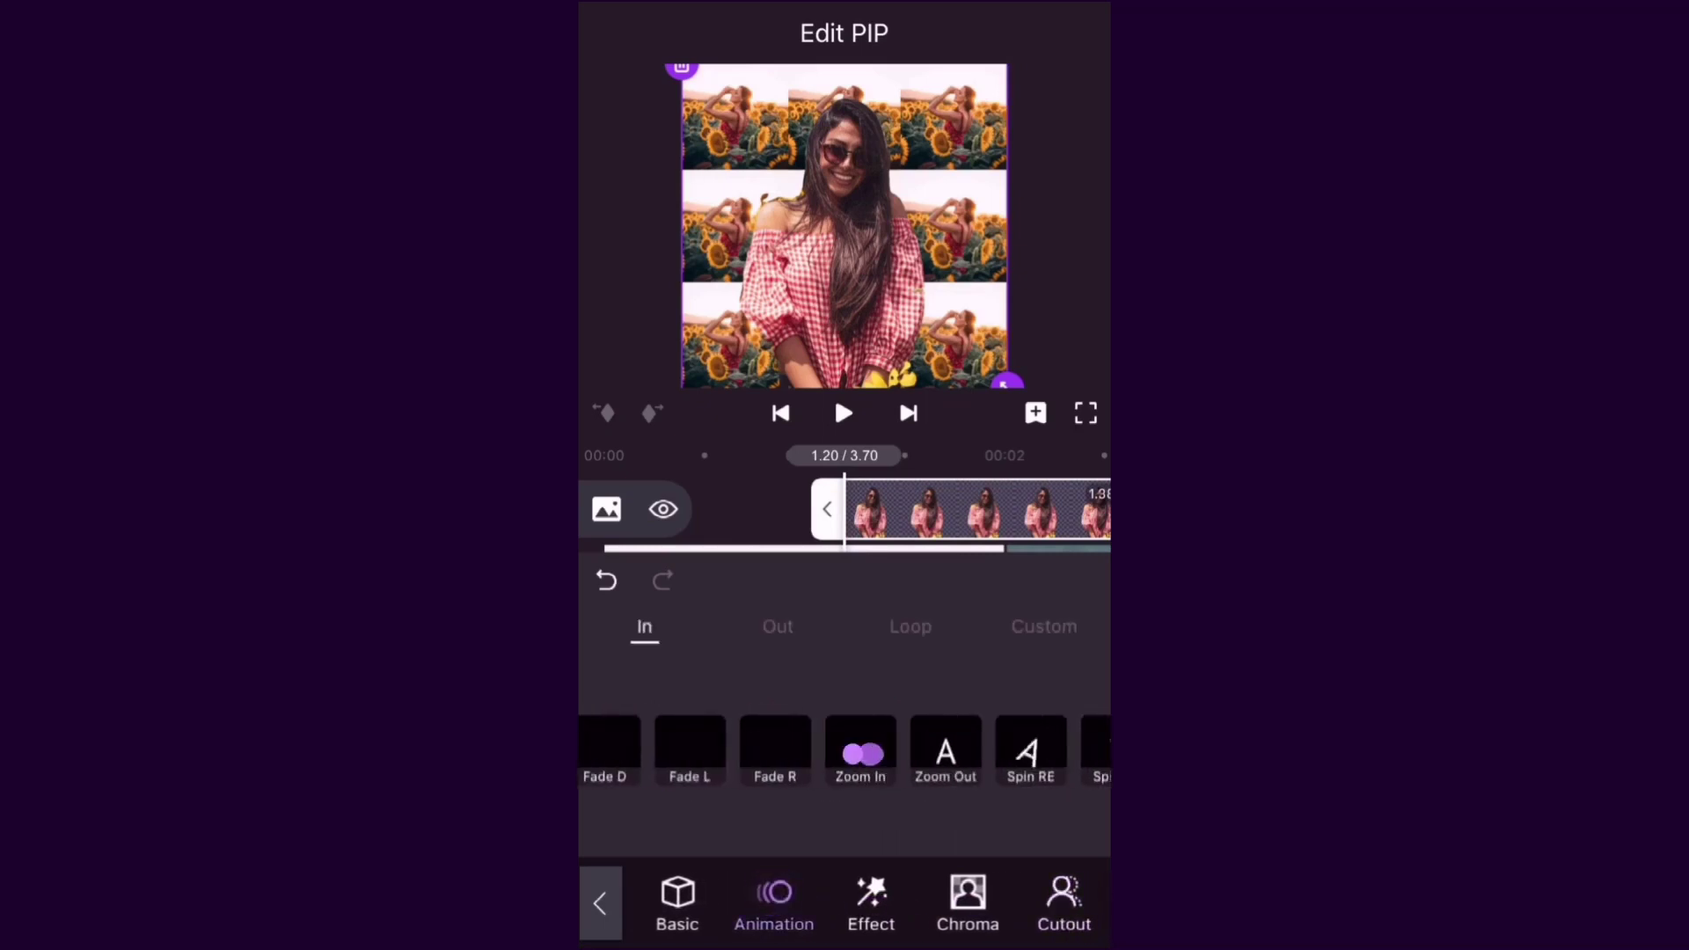
drag(845, 753, 792, 752)
drag(950, 752, 647, 752)
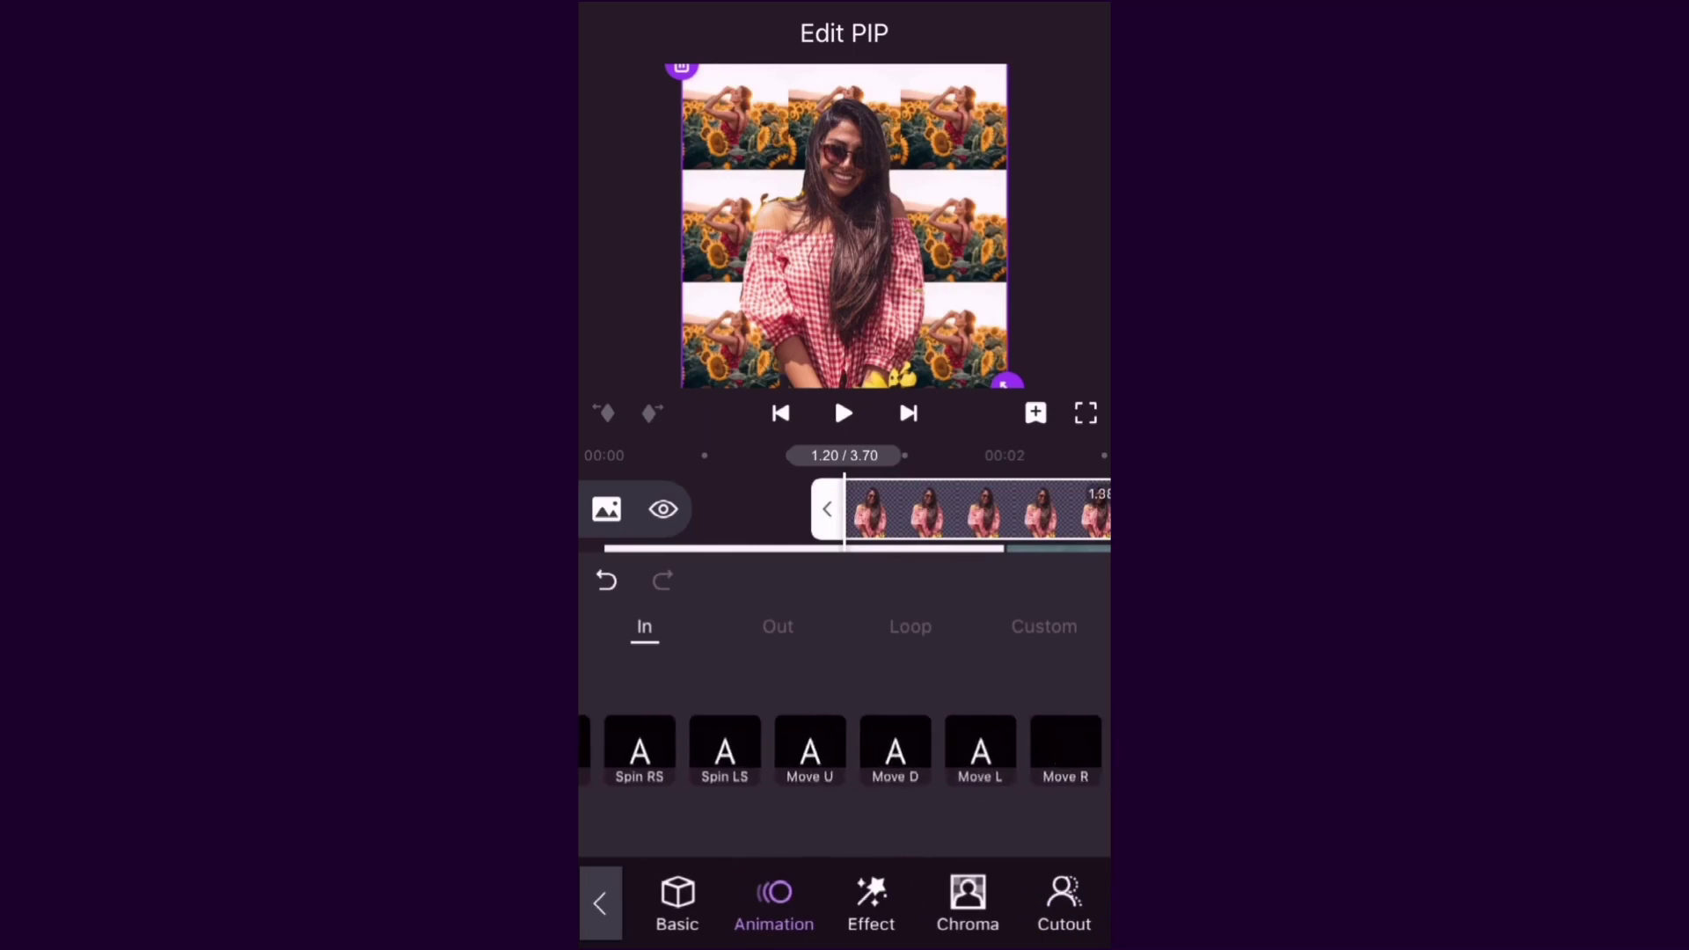
click(896, 753)
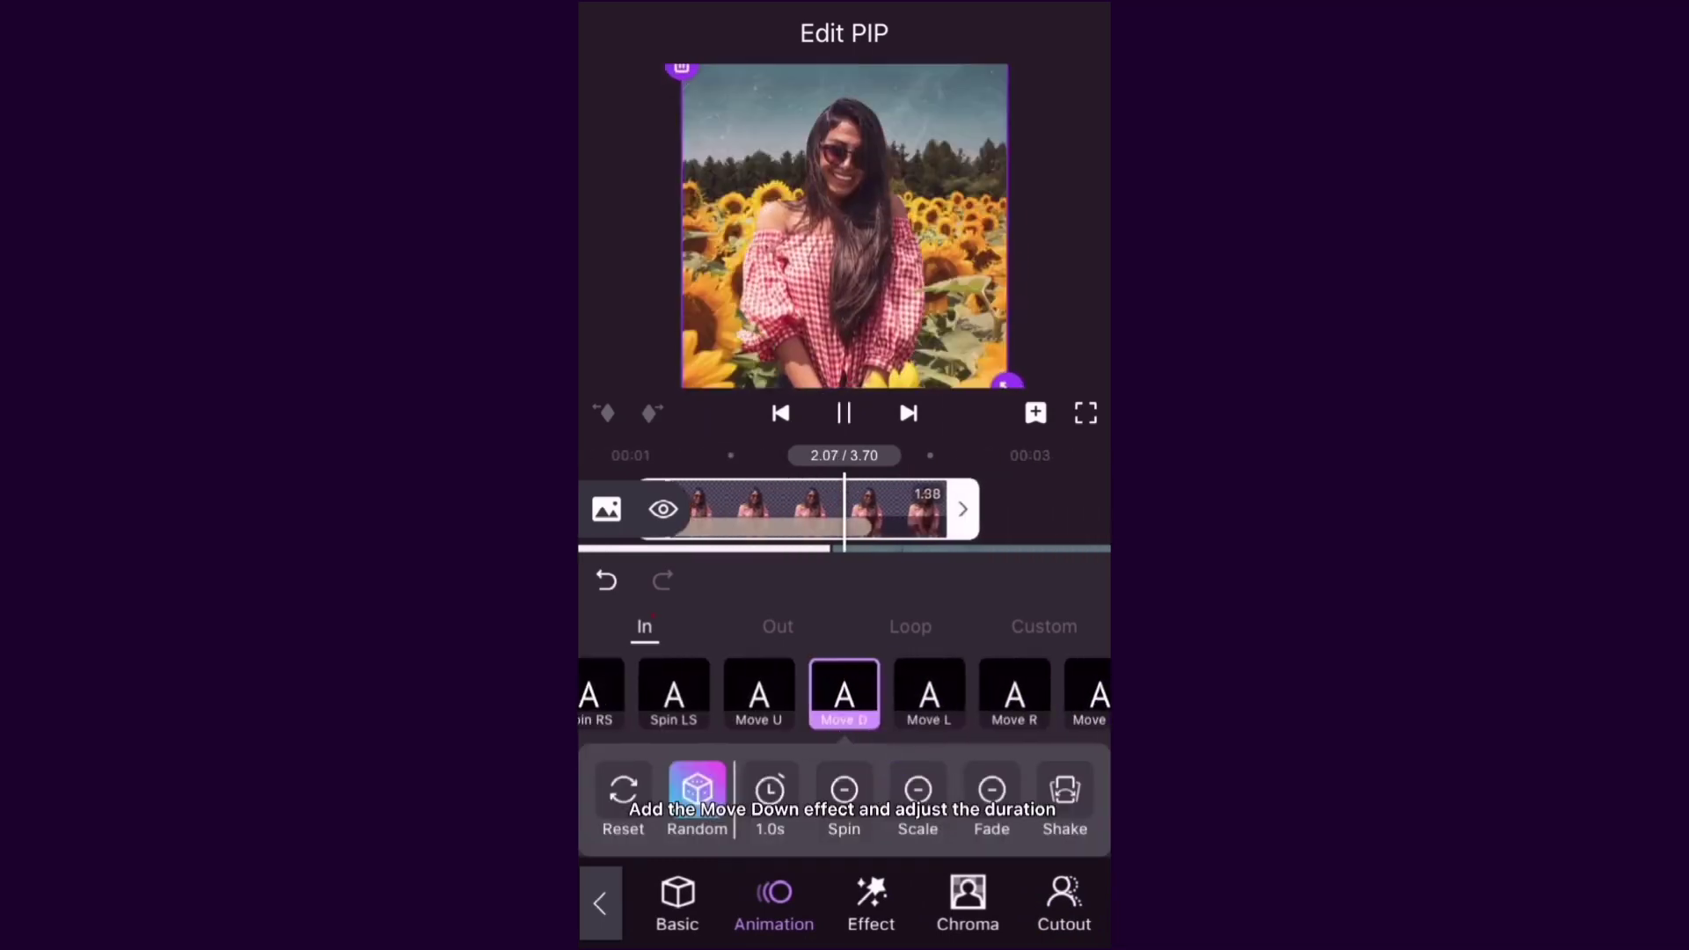
click(769, 793)
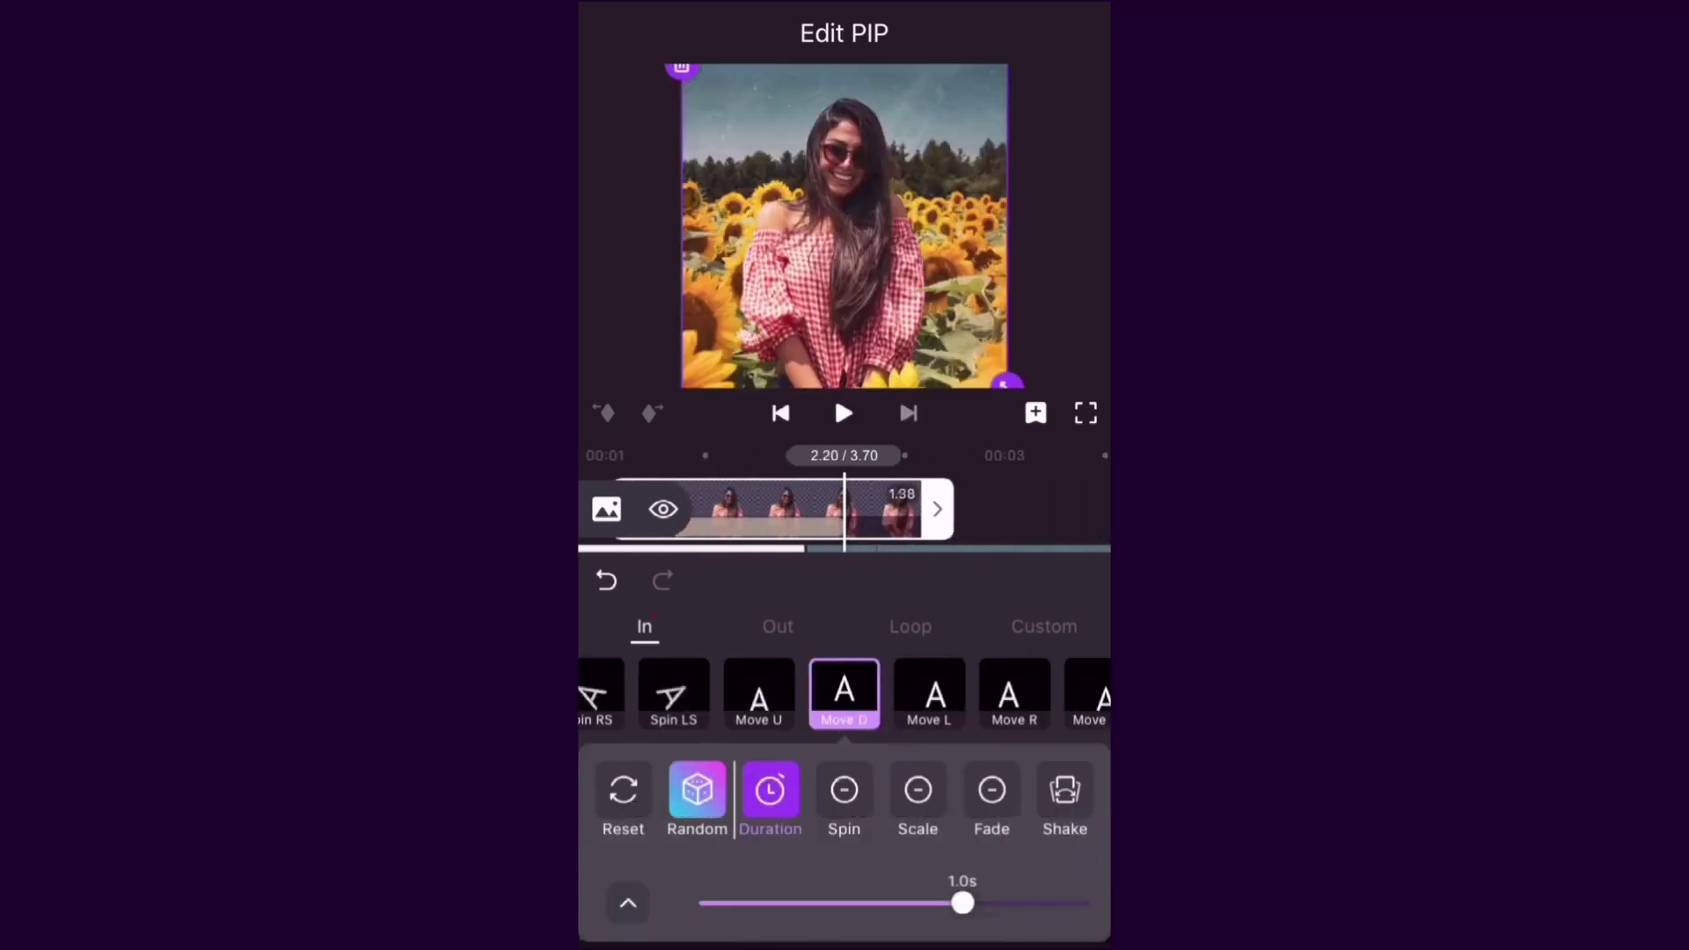
drag(961, 903, 806, 903)
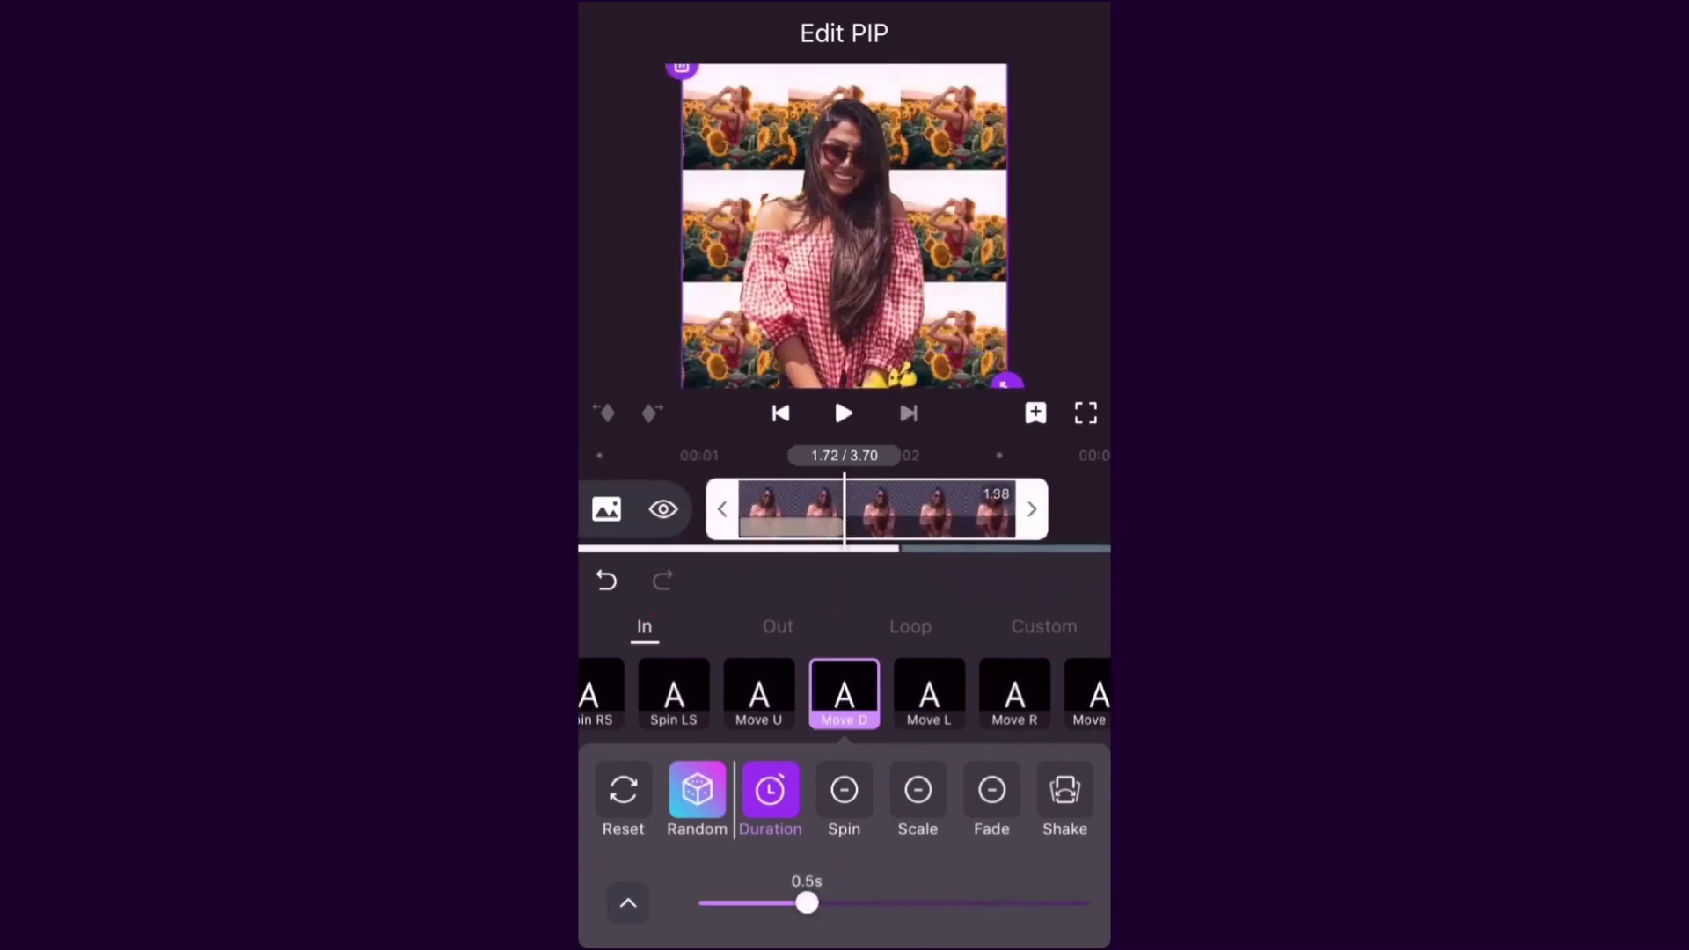
key(Escape)
key(Escape)
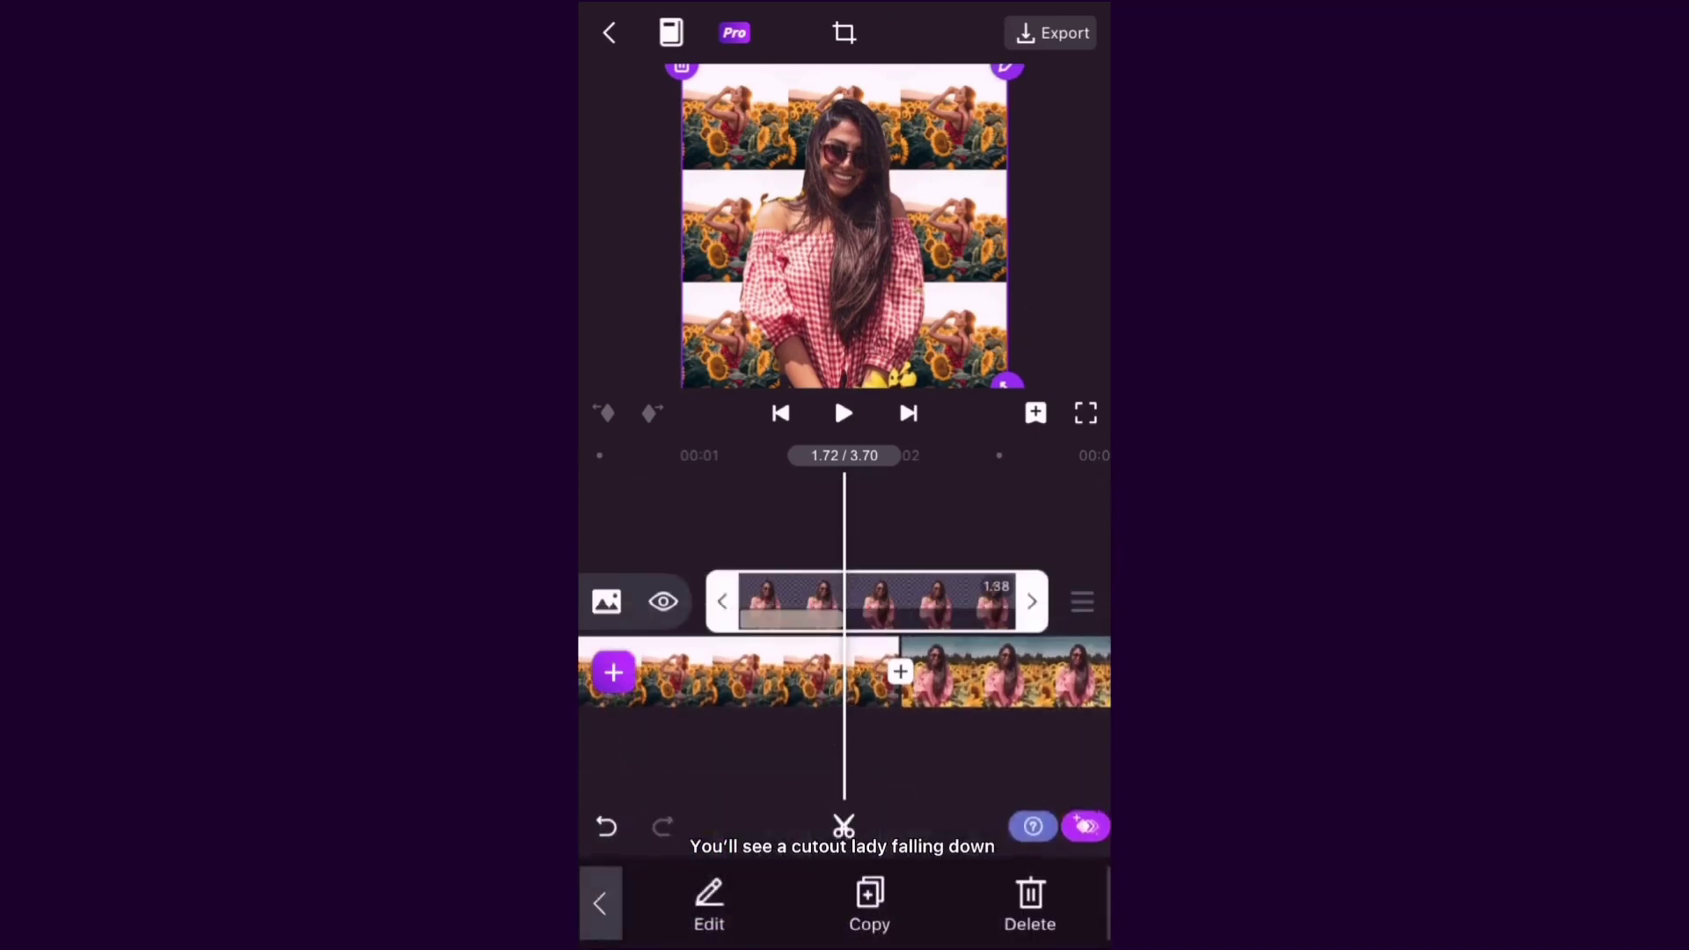
drag(923, 673, 908, 673)
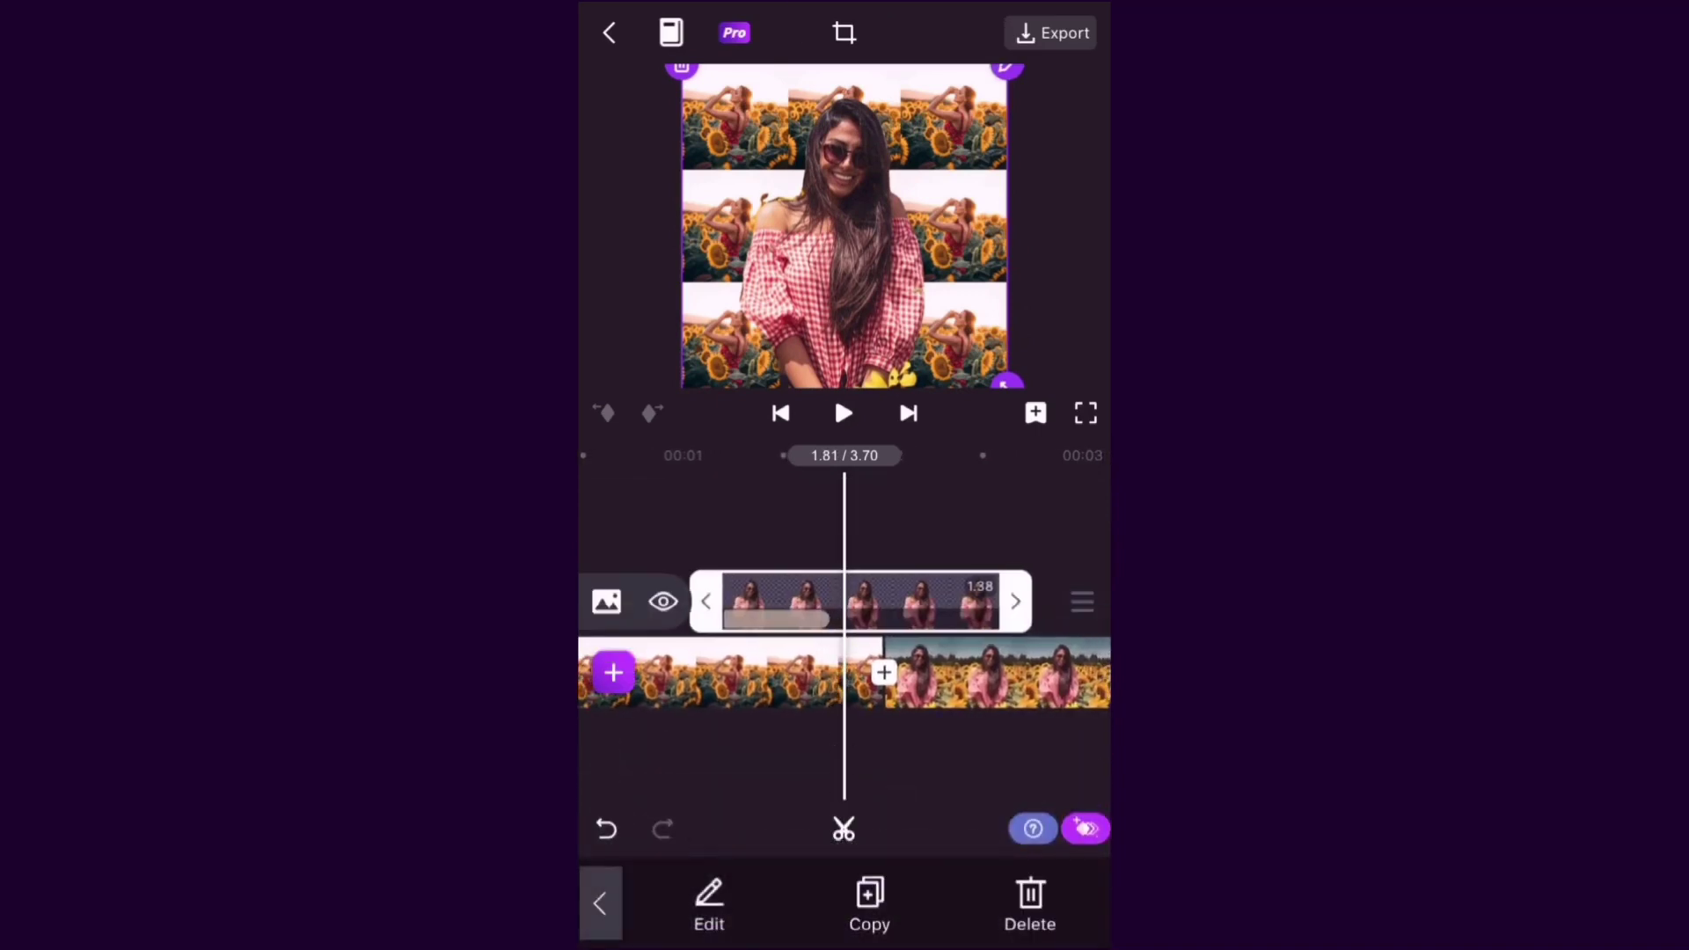
Add a Slice > Grid transition between the two main clips
click(882, 673)
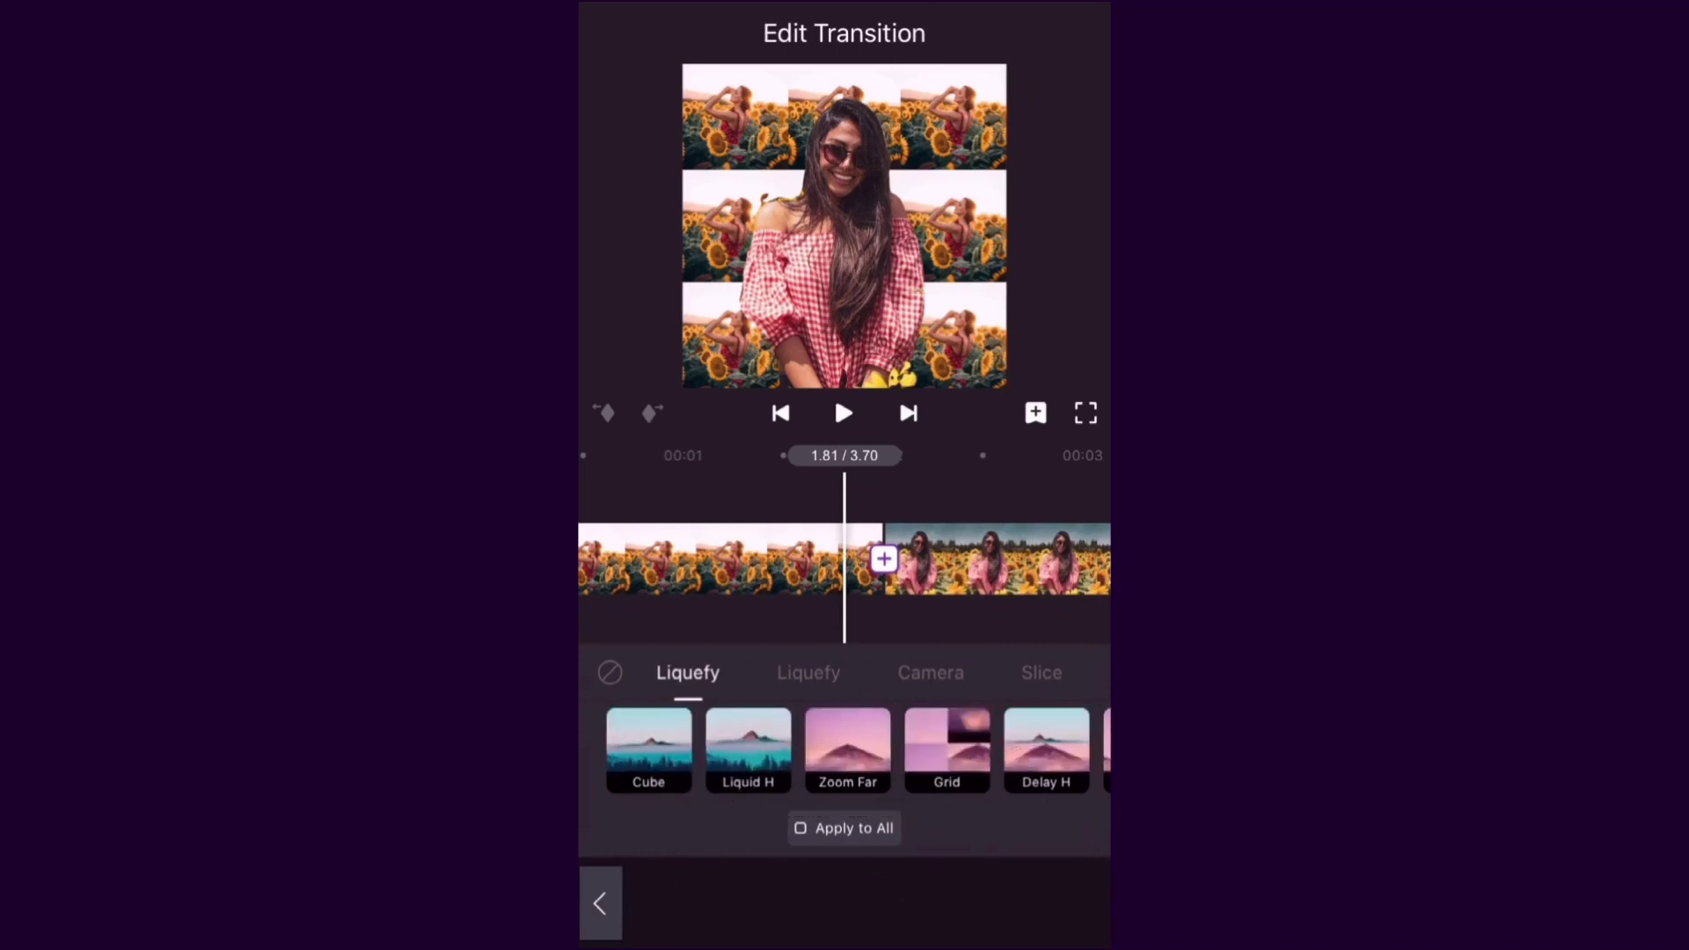
click(1041, 672)
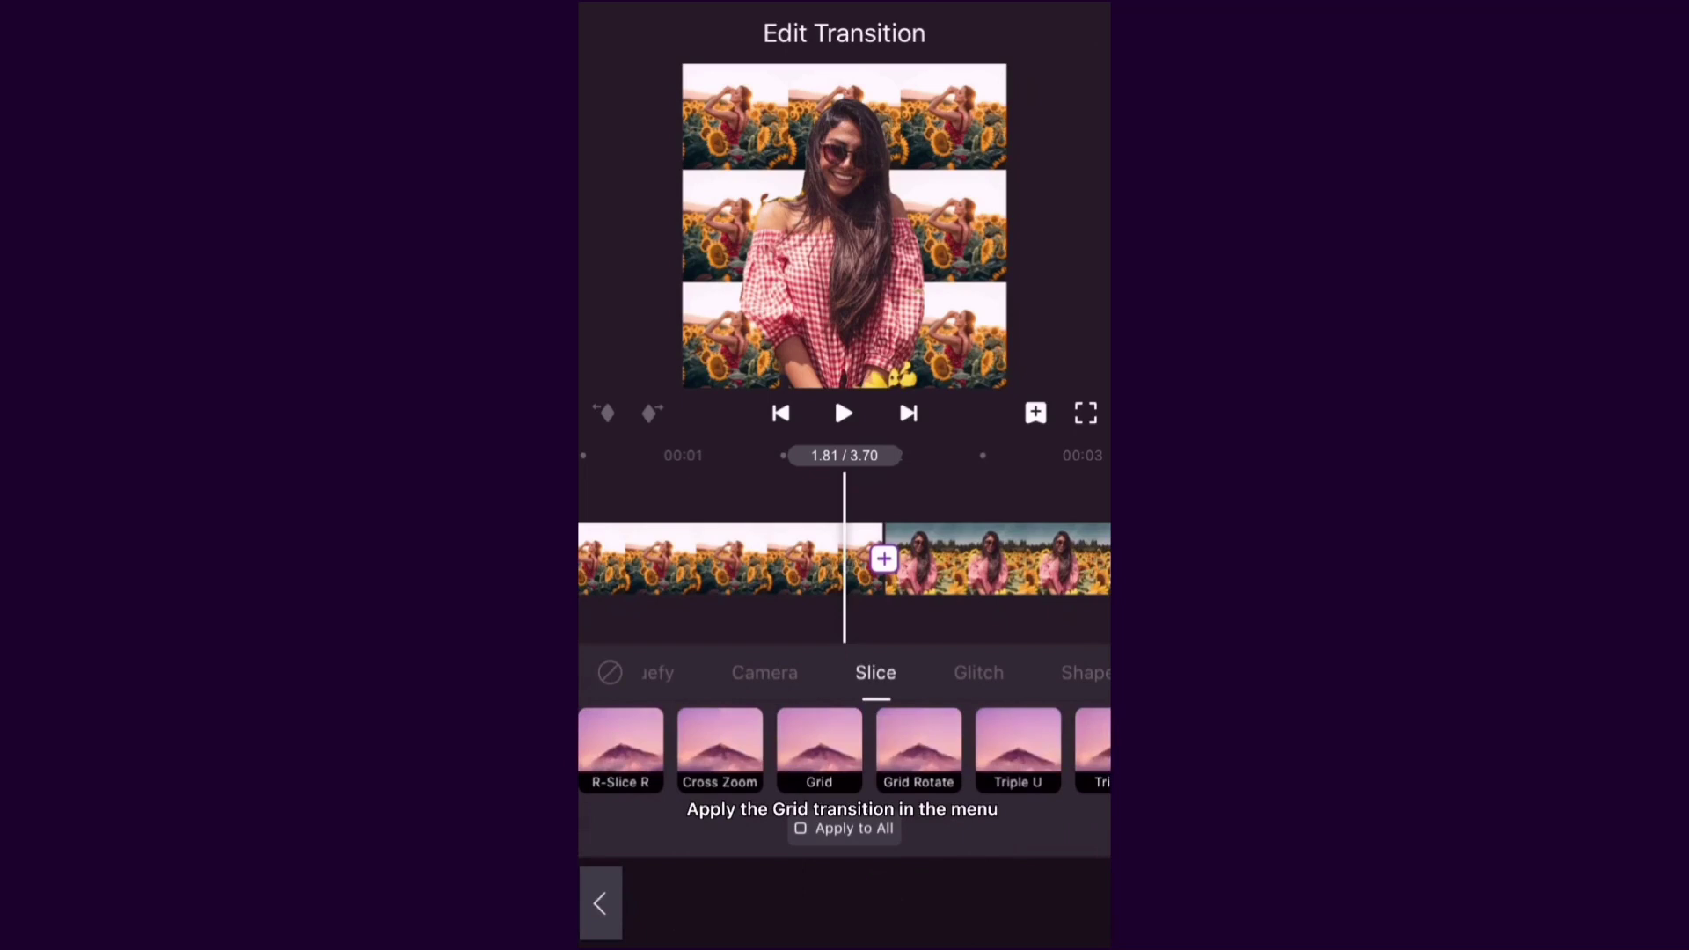
click(819, 747)
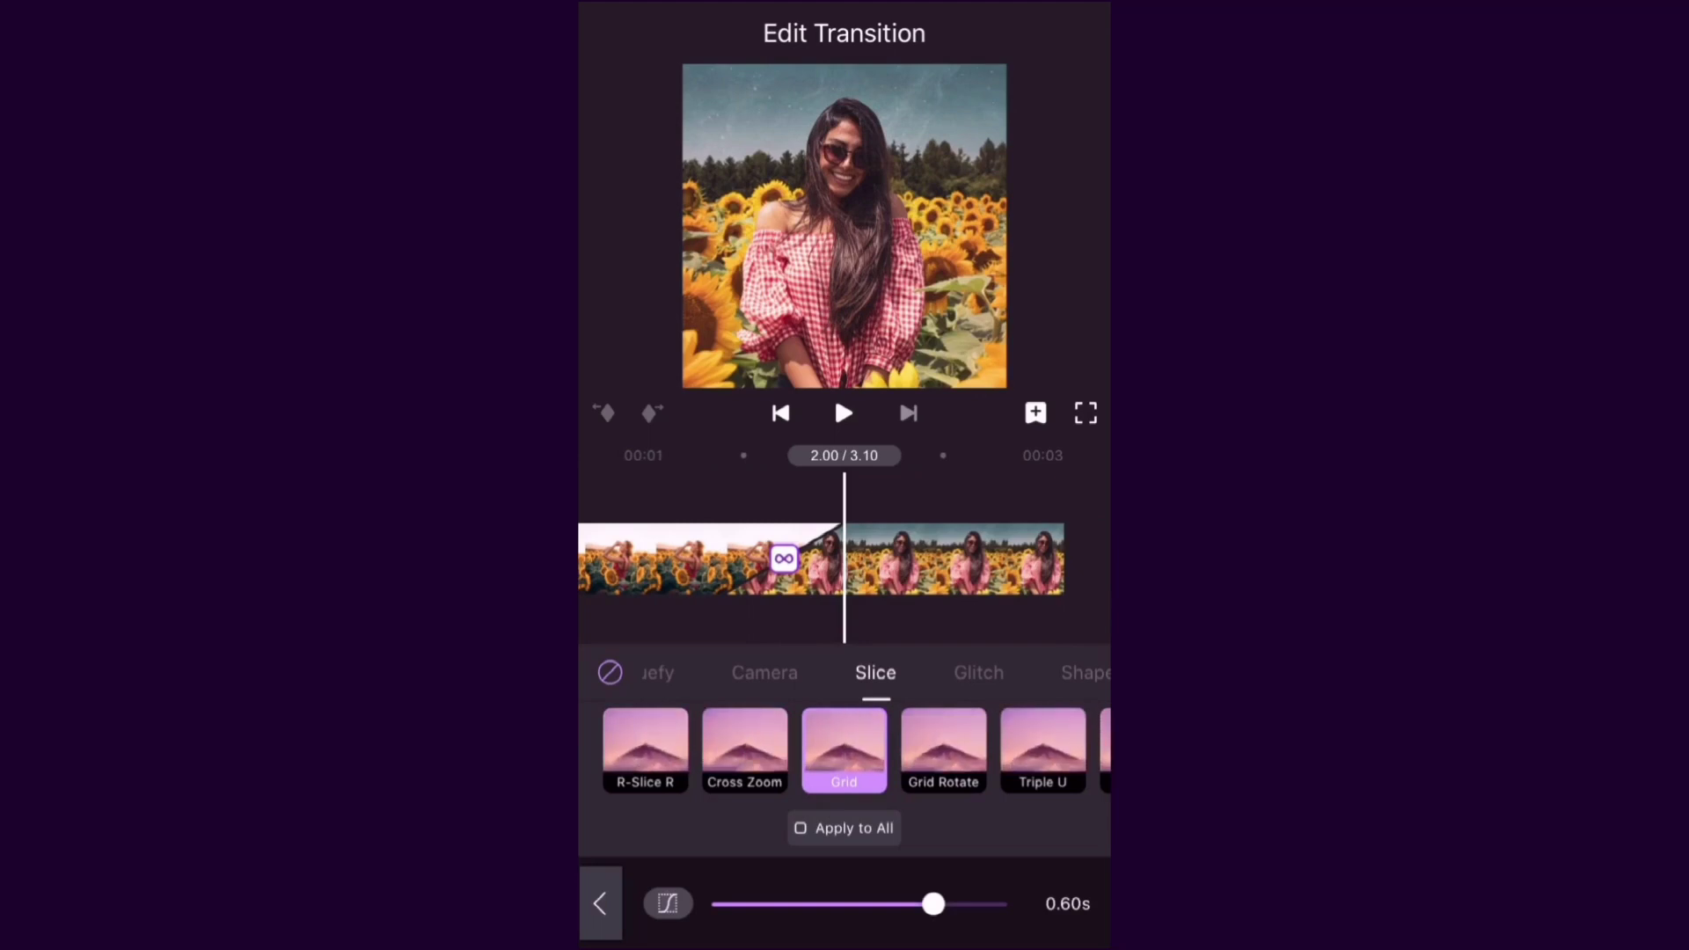
Set the transition's speed curve to the smooth ease-in-out S-curve and finish editing
click(666, 902)
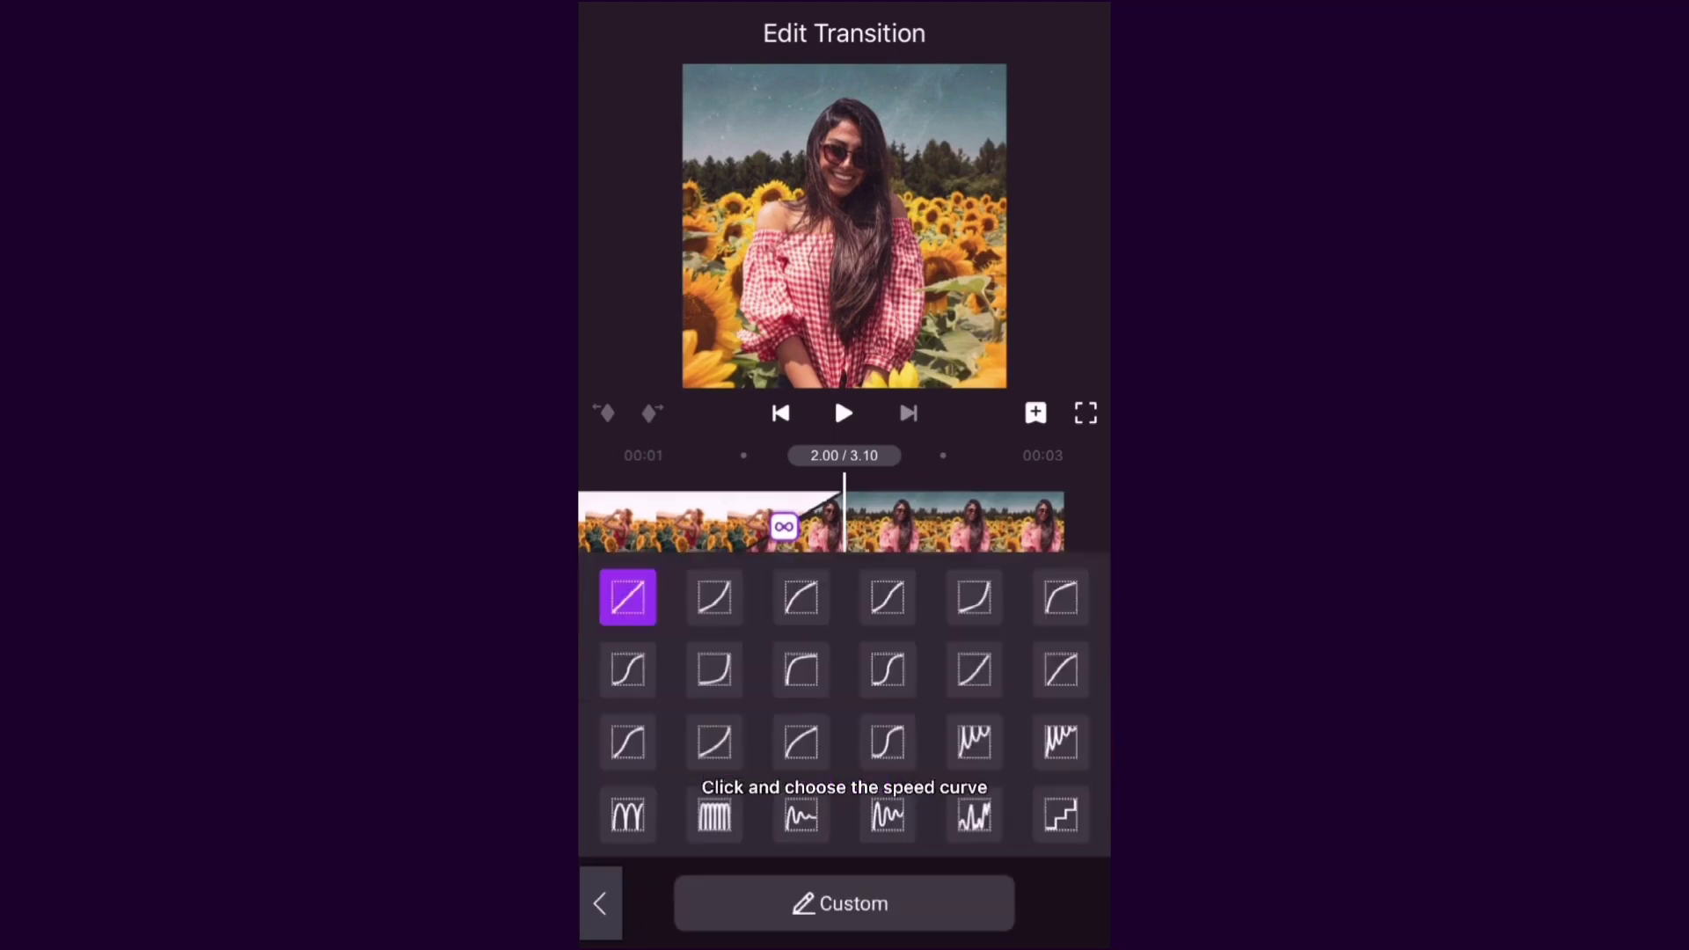
click(887, 669)
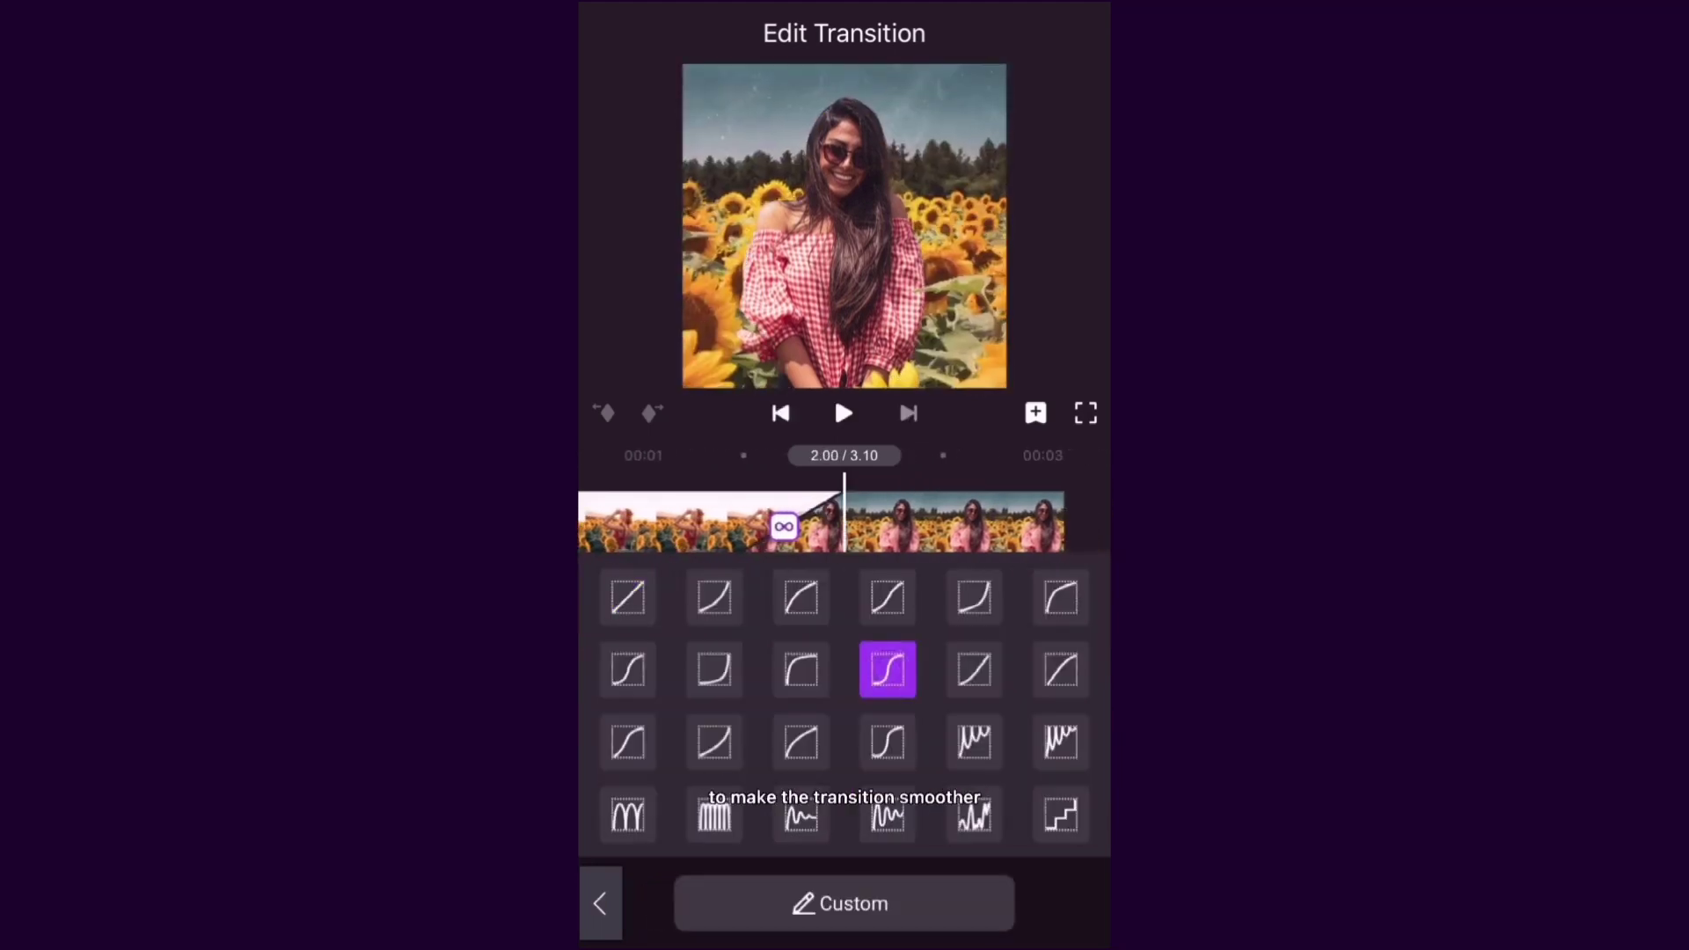
click(600, 903)
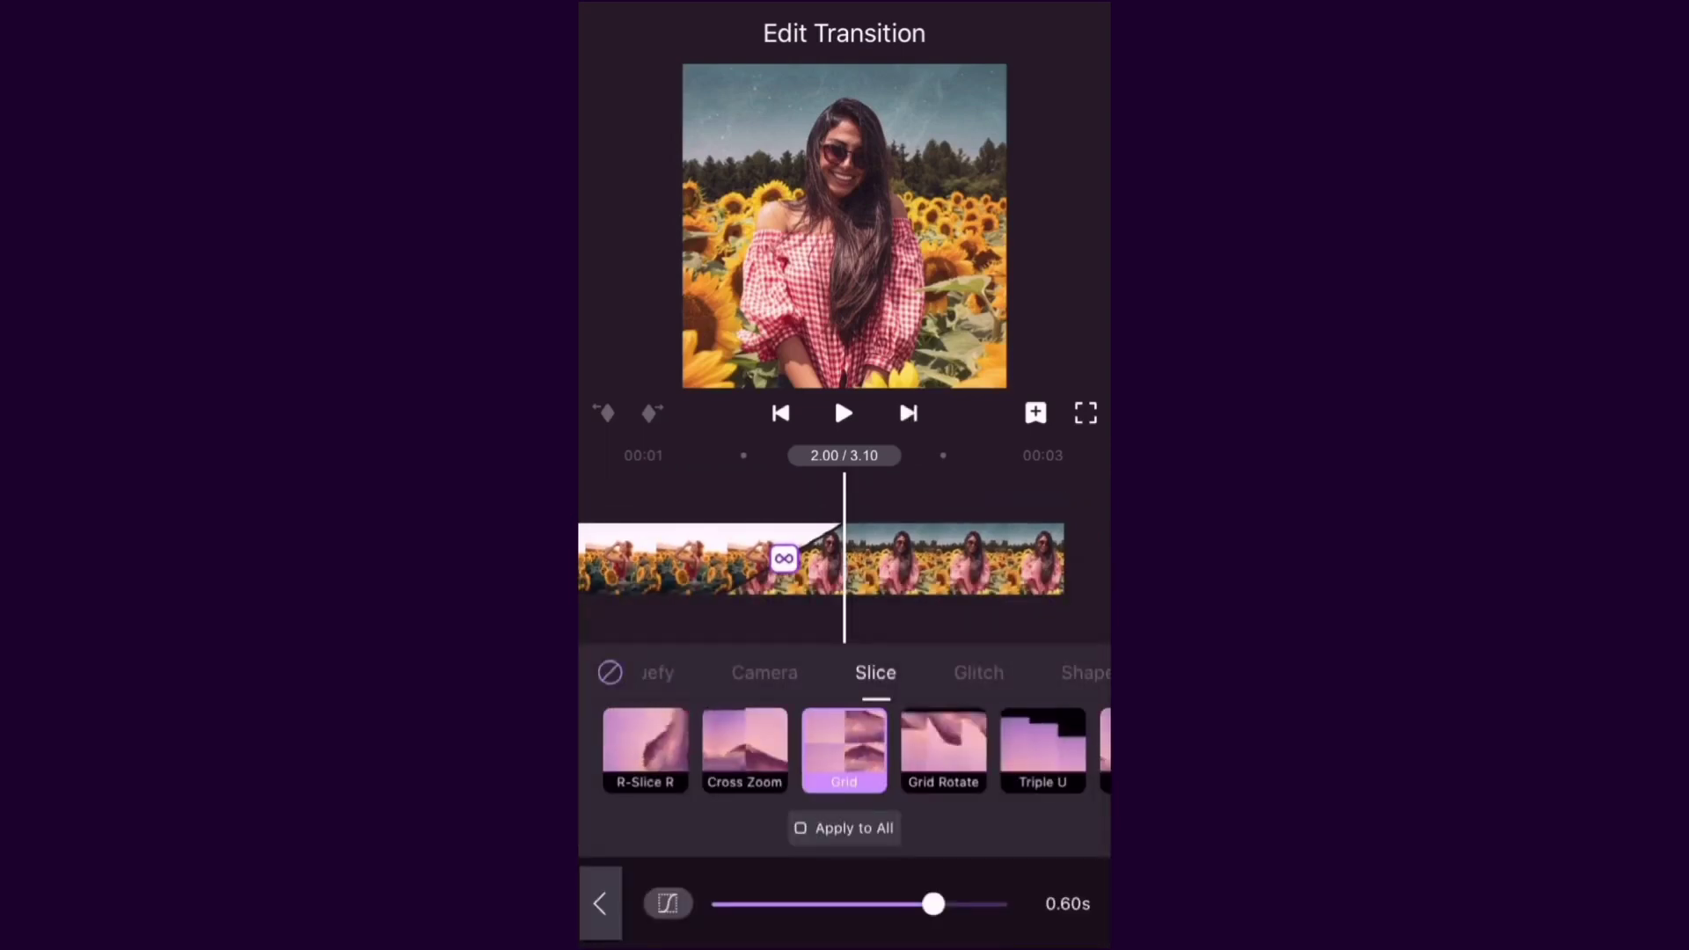
click(599, 903)
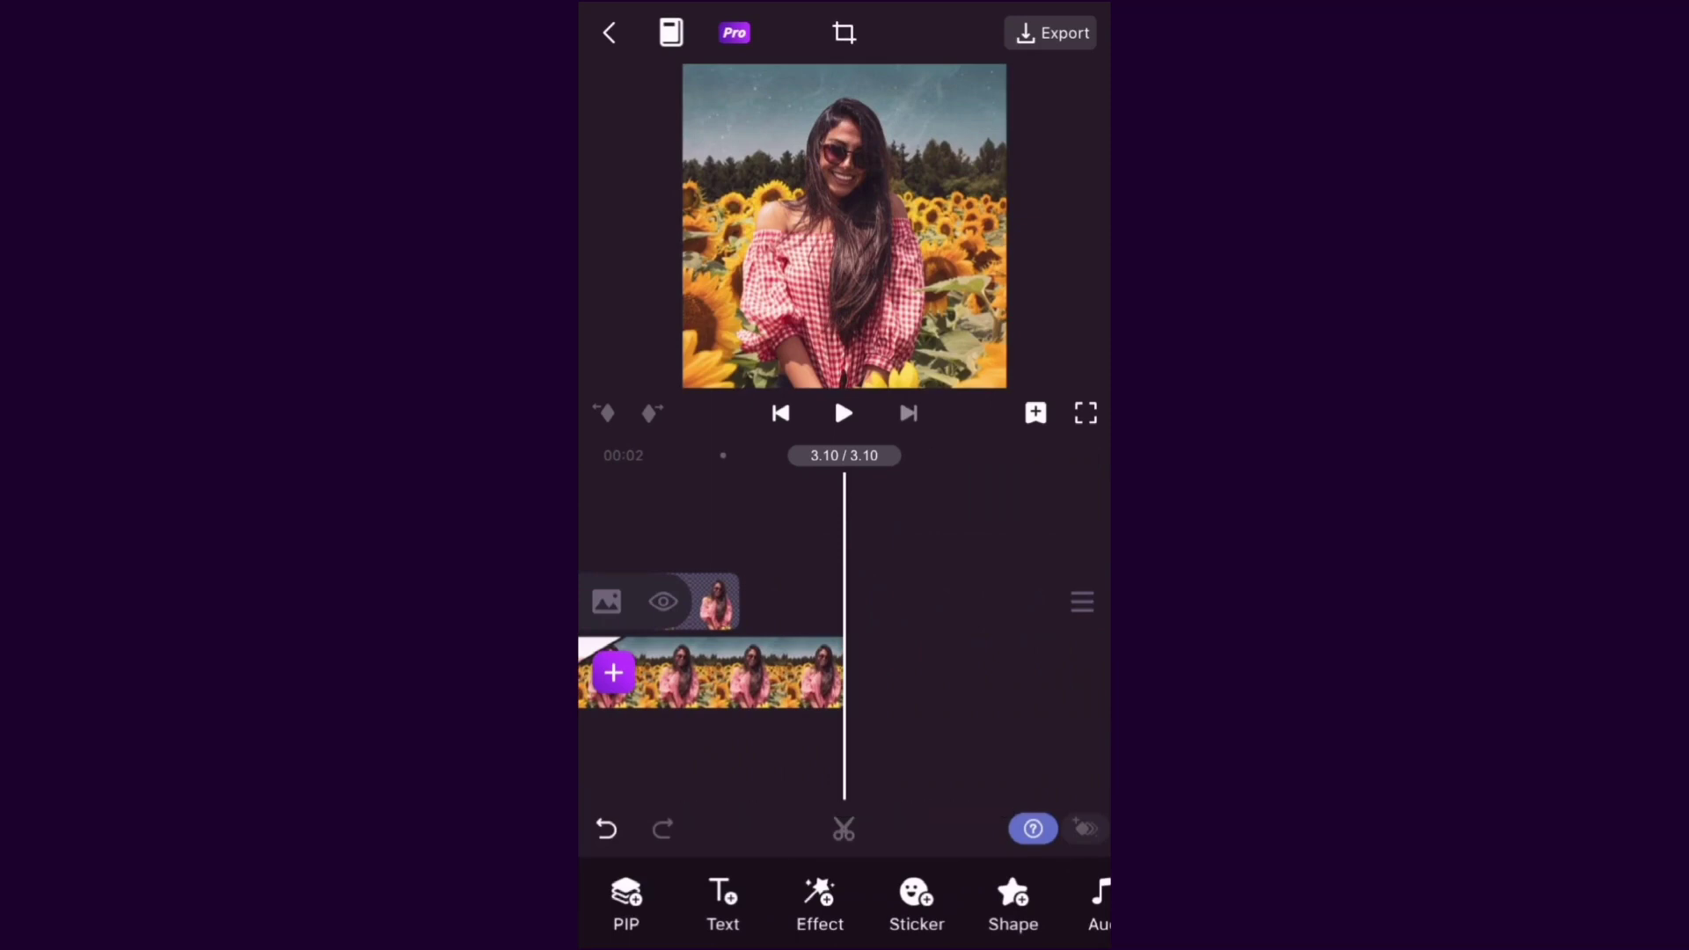
Export the video at 1080P resolution to the album
click(1056, 33)
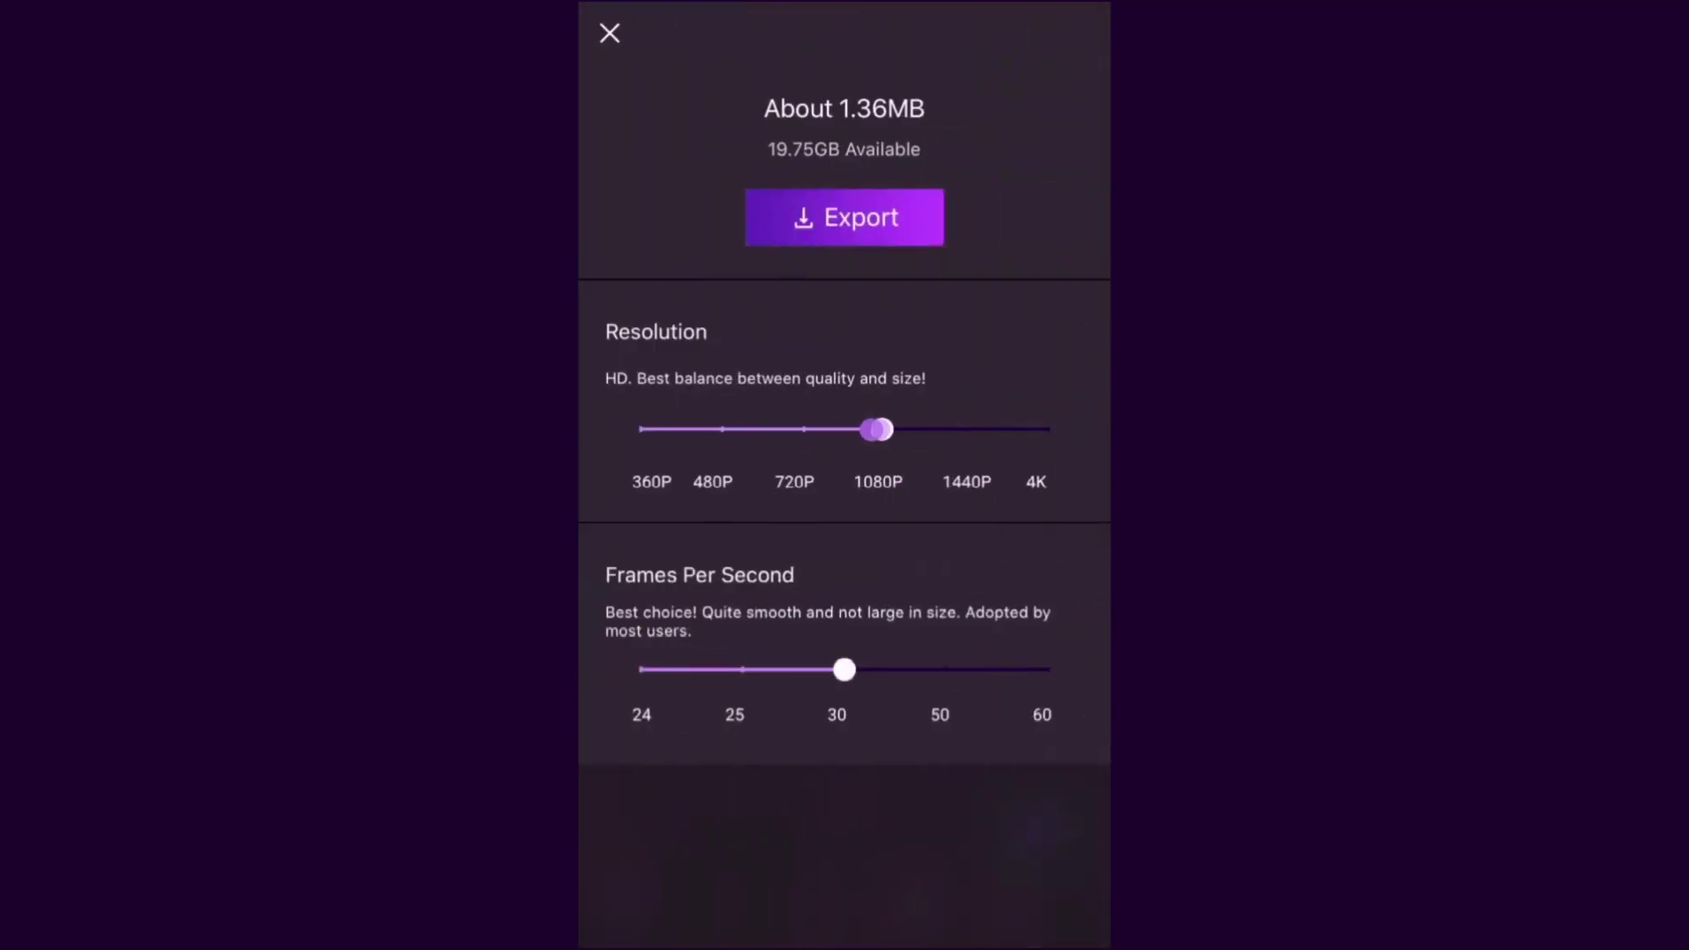
drag(880, 429, 884, 428)
click(844, 218)
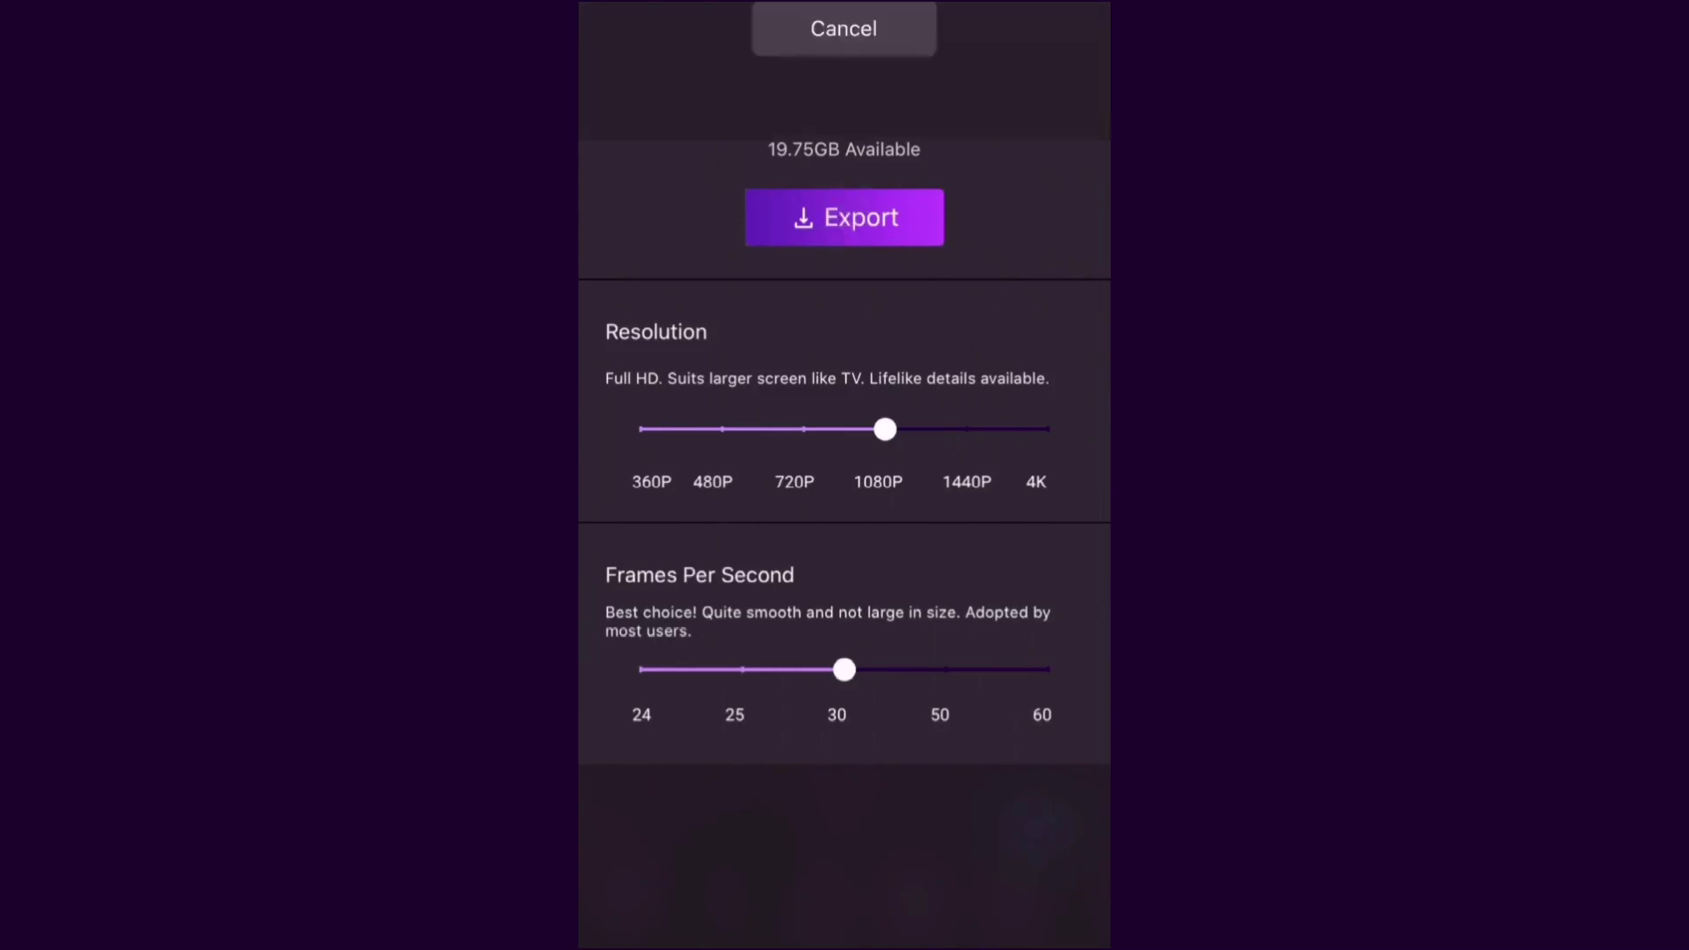